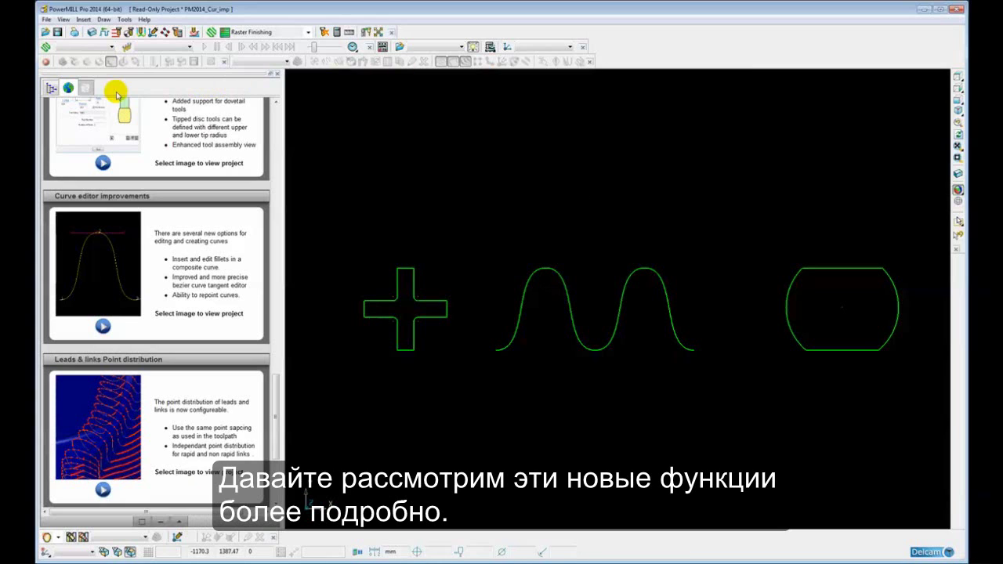
Display the project explorer and open pattern 1 in the Curve Editor
click(51, 88)
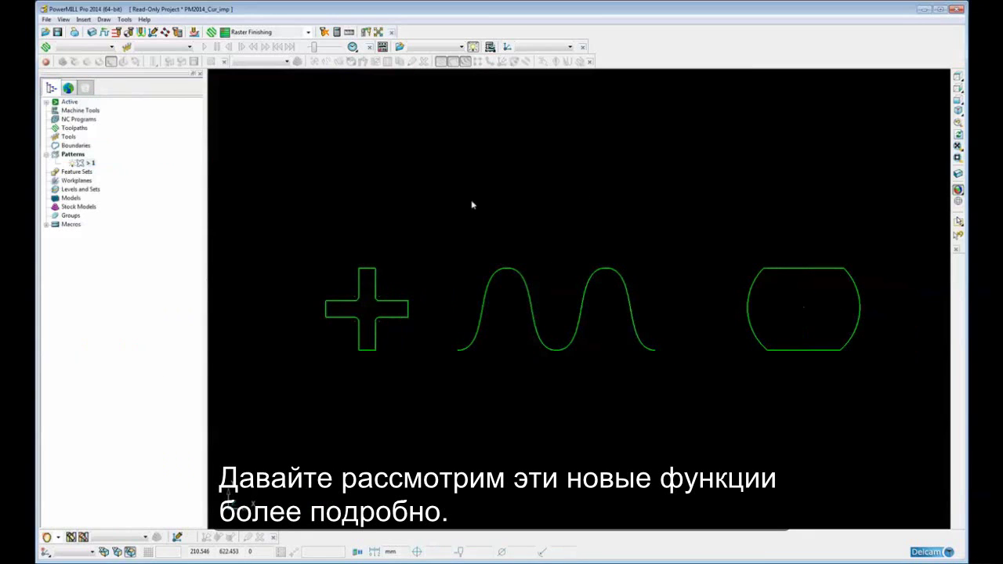
shift+middle_drag(439, 287, 492, 277)
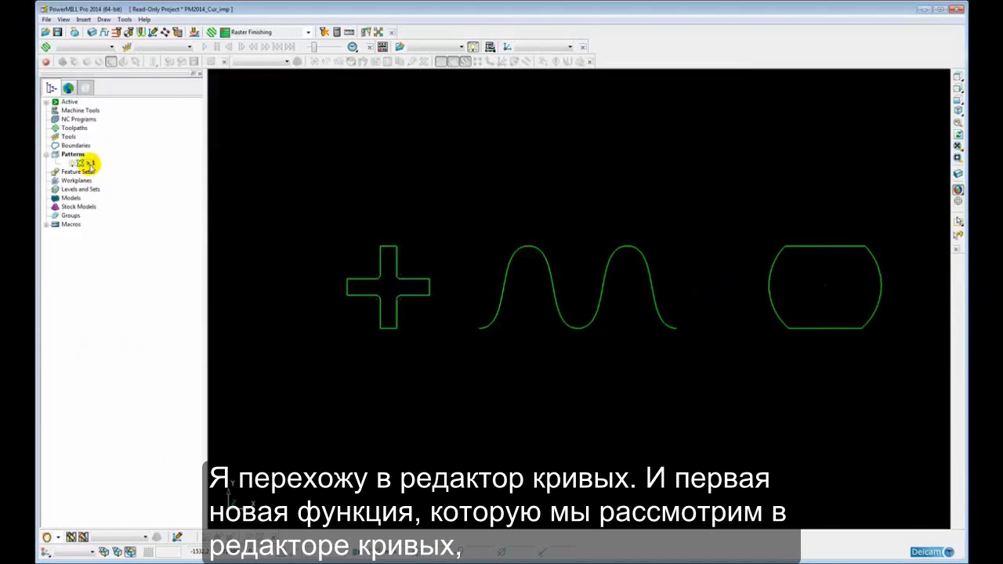
right_click(90, 162)
click(121, 189)
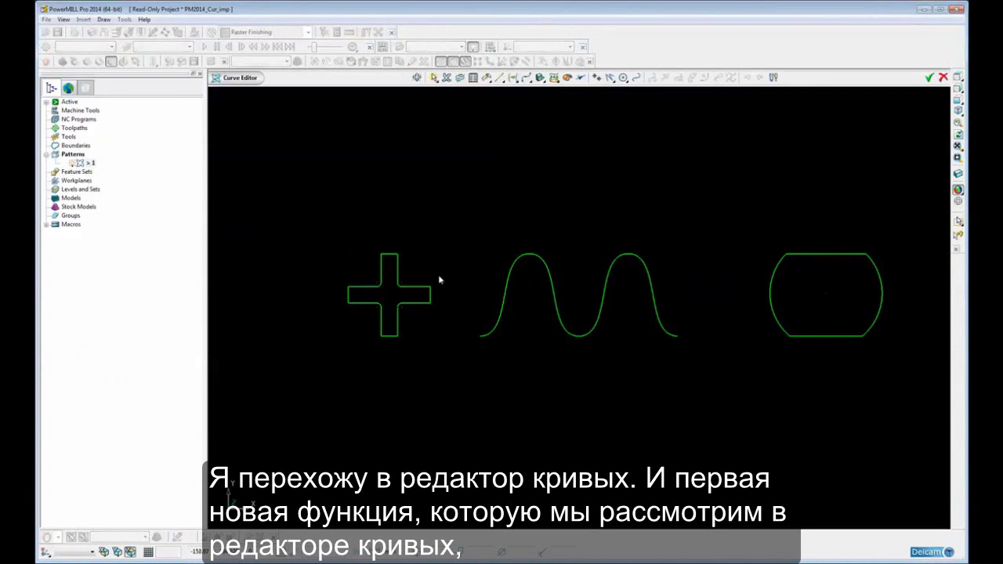
Pick individual lines and arcs of the cross-shaped profile to examine how it is divided into segments
shift+middle_drag(415, 290, 593, 284)
scroll(583, 302, up, 1)
scroll(581, 285, up, 2)
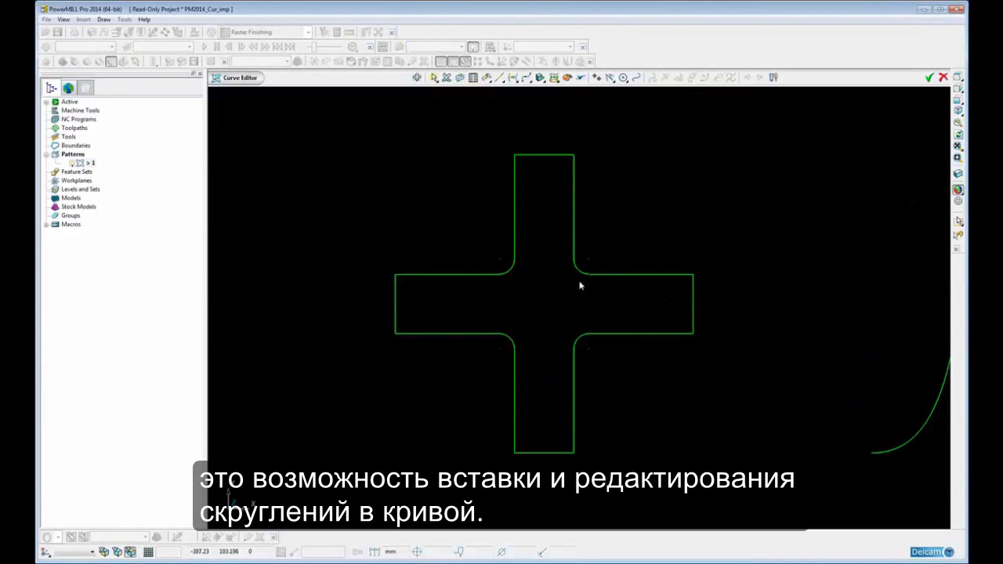
shift+middle_drag(581, 228, 567, 245)
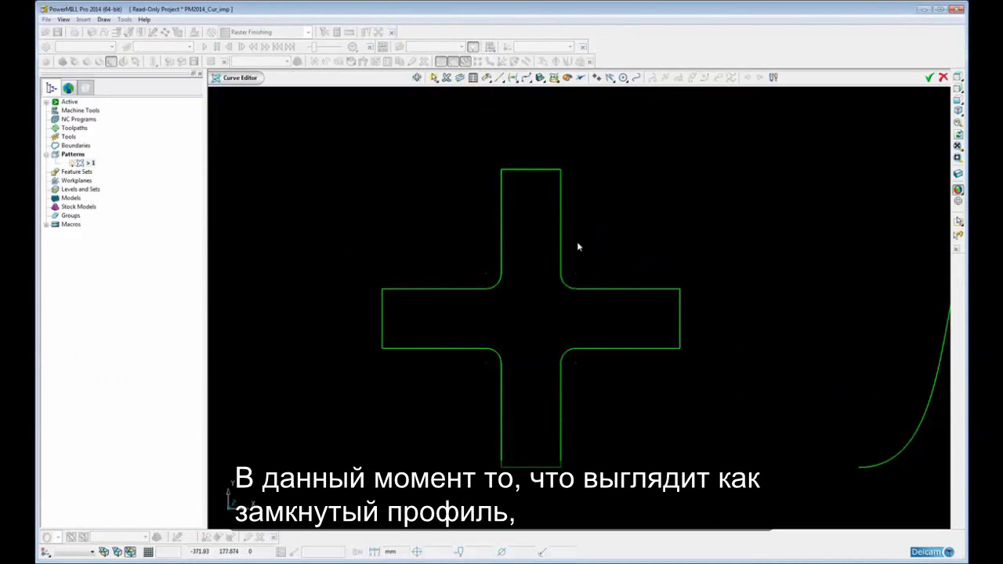
click(561, 229)
click(618, 289)
click(562, 409)
click(565, 353)
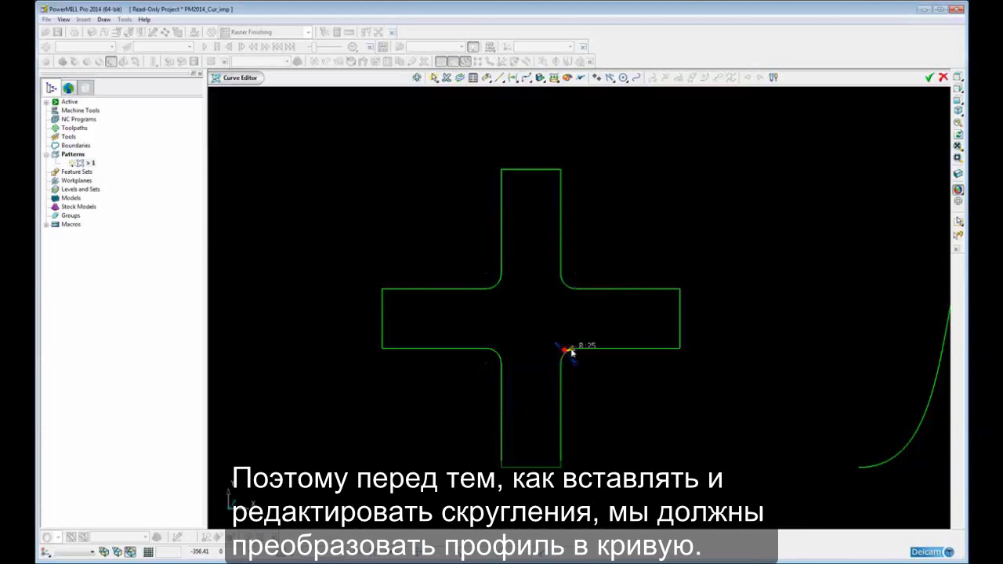
click(633, 348)
click(445, 177)
Select all segments of the cross-shaped profile, merge them into one curve and clear the selection
drag(371, 147, 702, 459)
mouse_move(512, 78)
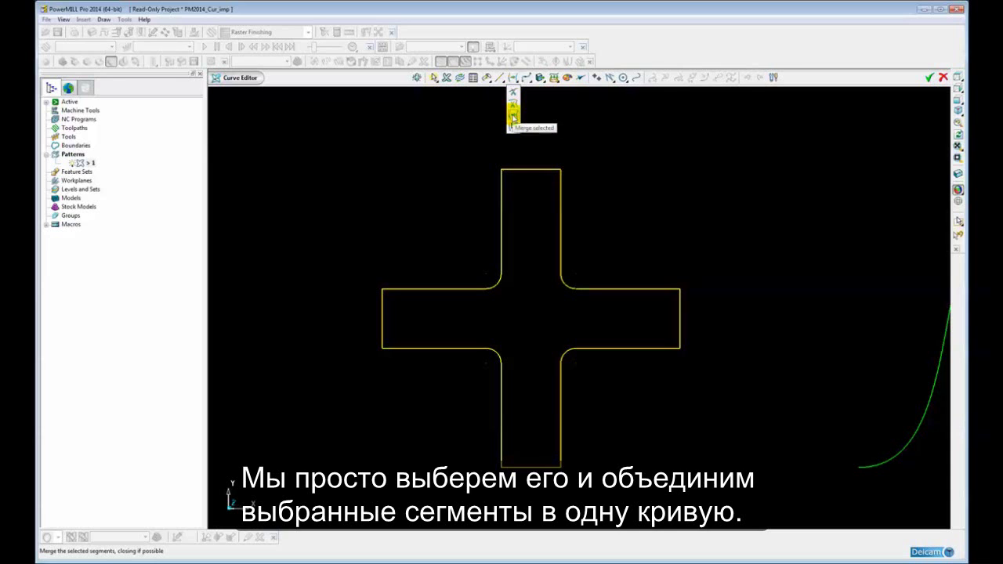
click(512, 117)
click(558, 142)
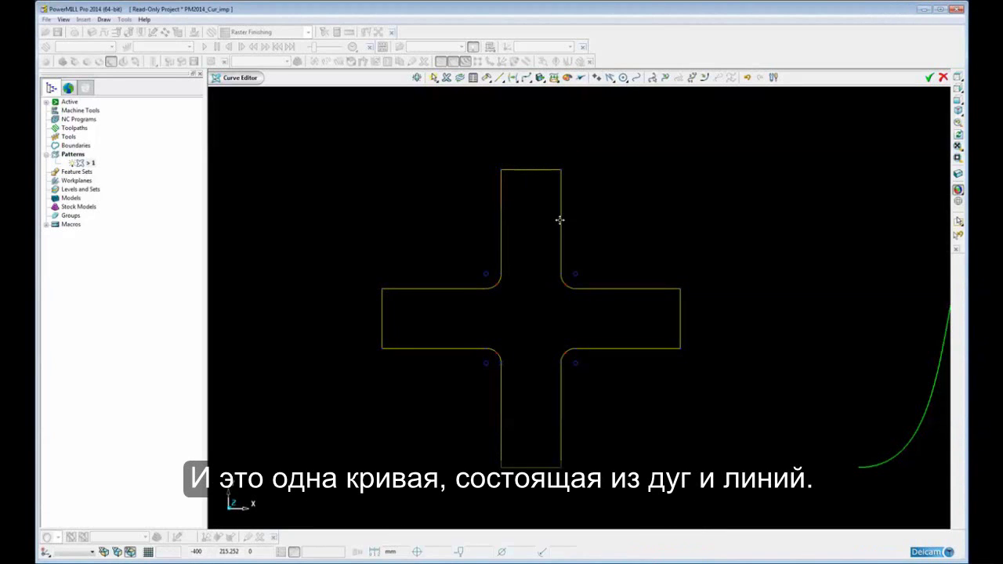
Select the merged cross curve and start inserting and editing its fillets
right_click(559, 220)
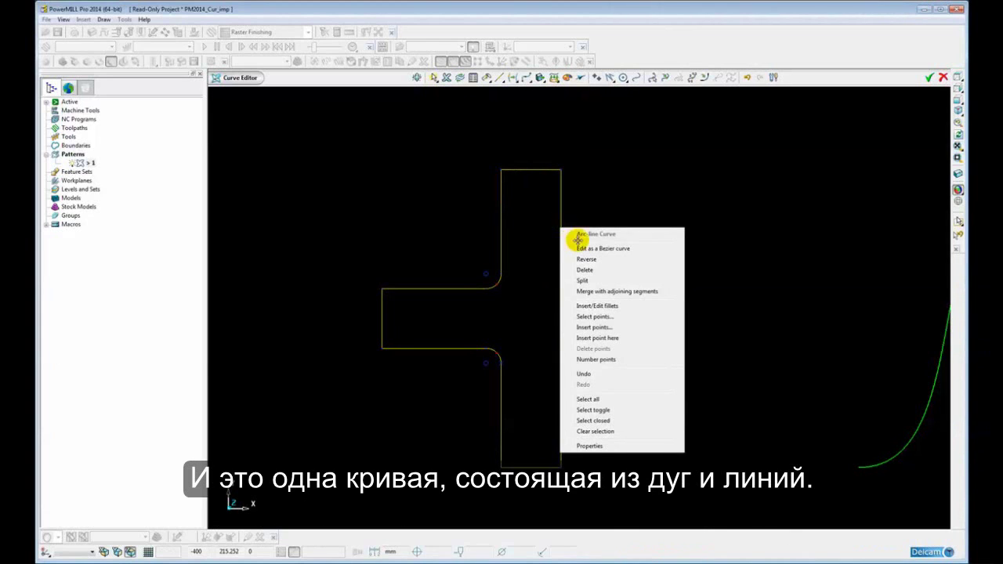
click(641, 188)
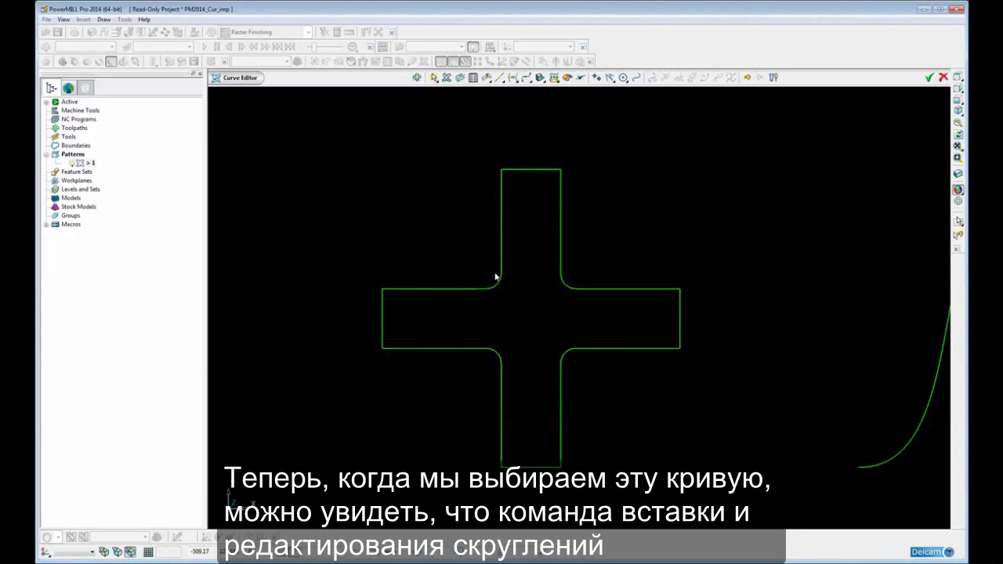
click(560, 231)
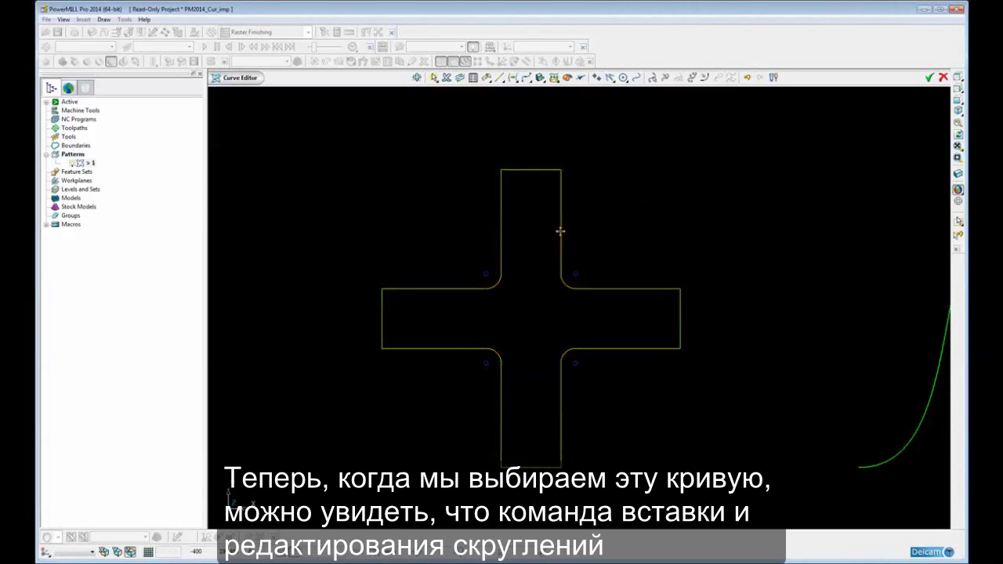
click(705, 78)
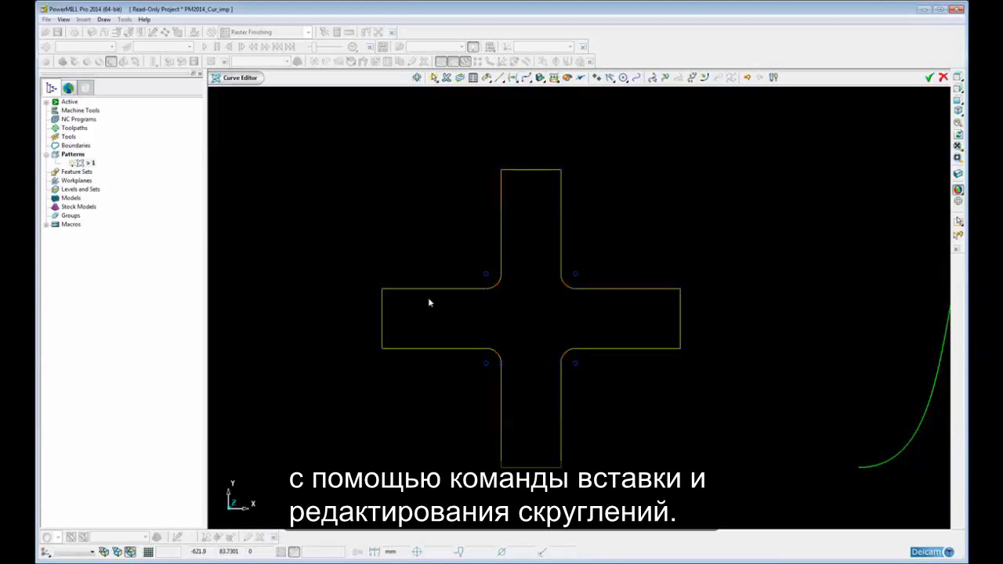
click(704, 76)
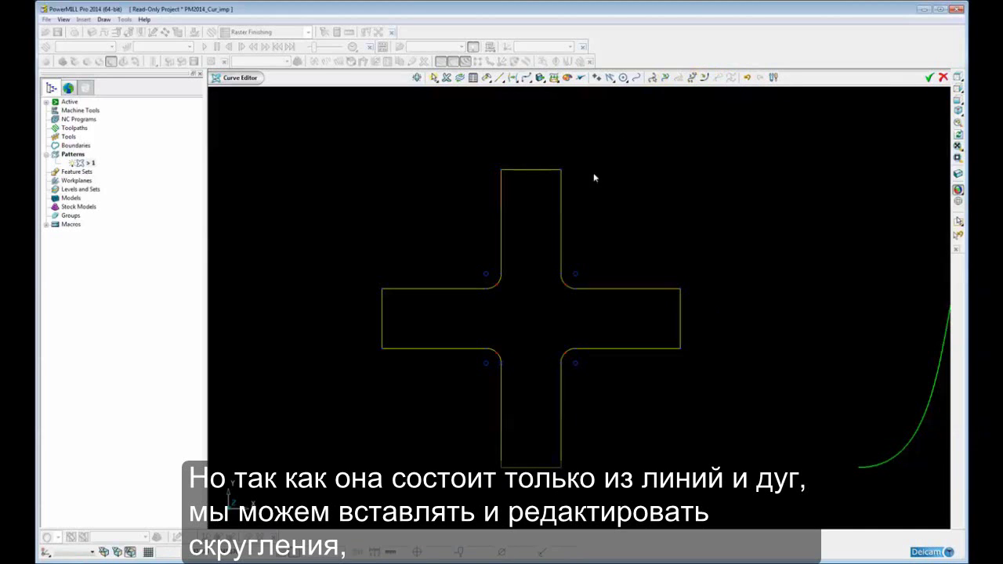
click(699, 77)
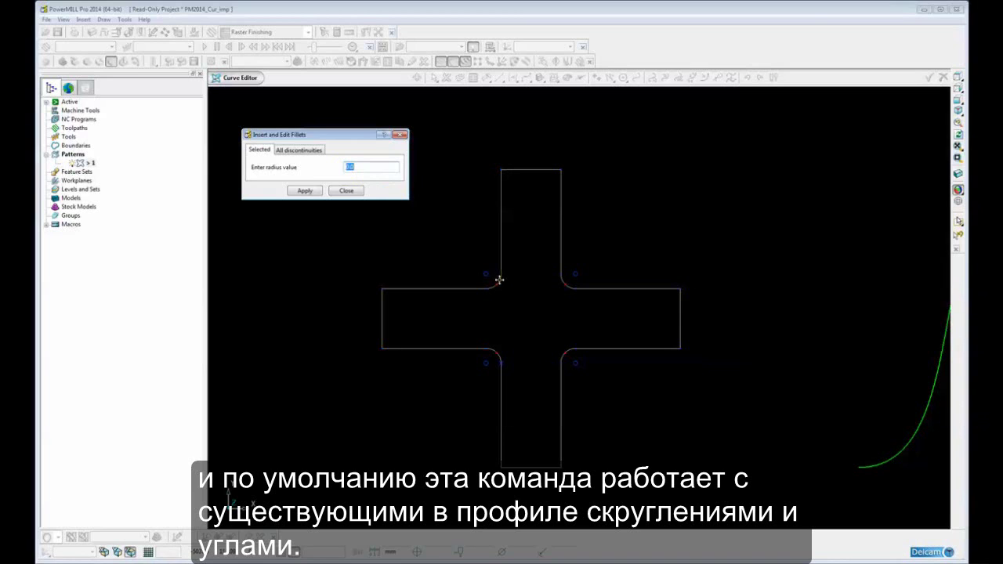
Set the fillet radius to 15 for selected points and examine the preview at the cross's sharp corners and existing fillets
click(369, 174)
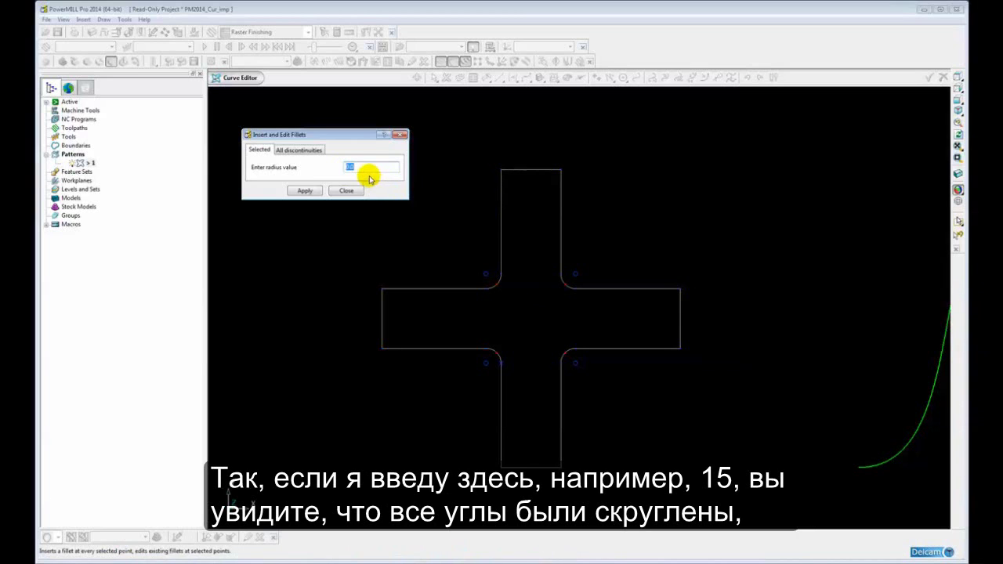
click(343, 168)
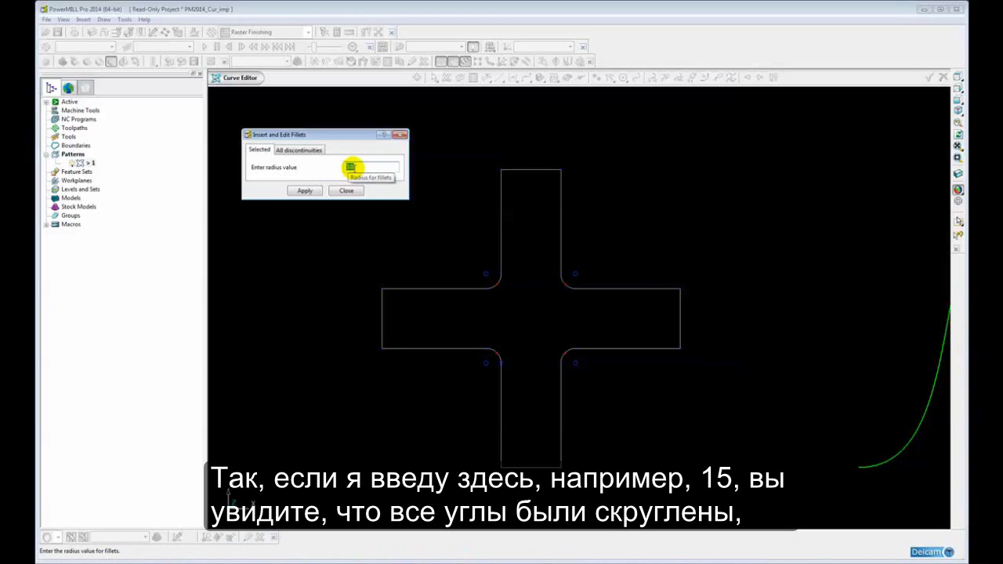
text(15)
key(Tab)
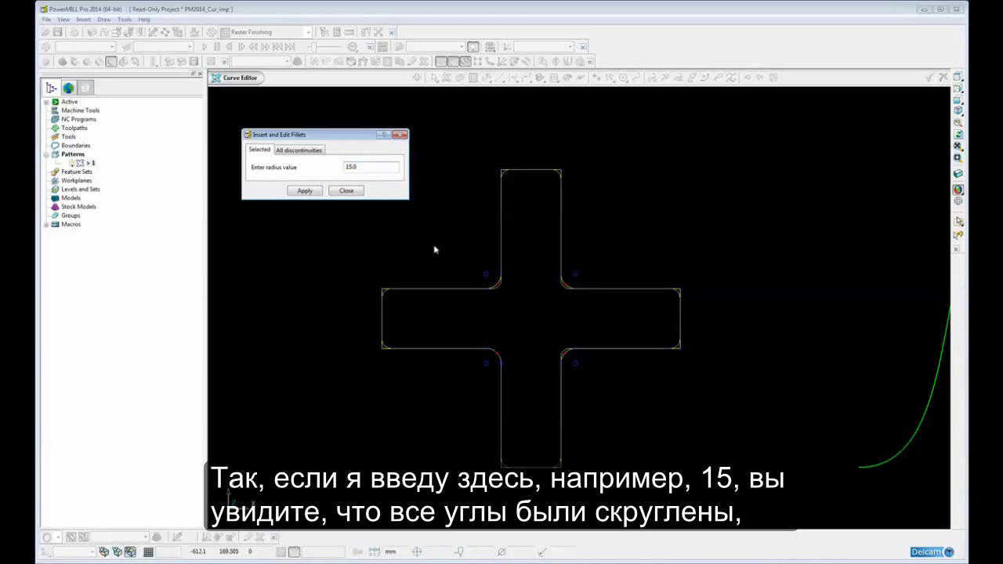
scroll(461, 289, up, 2)
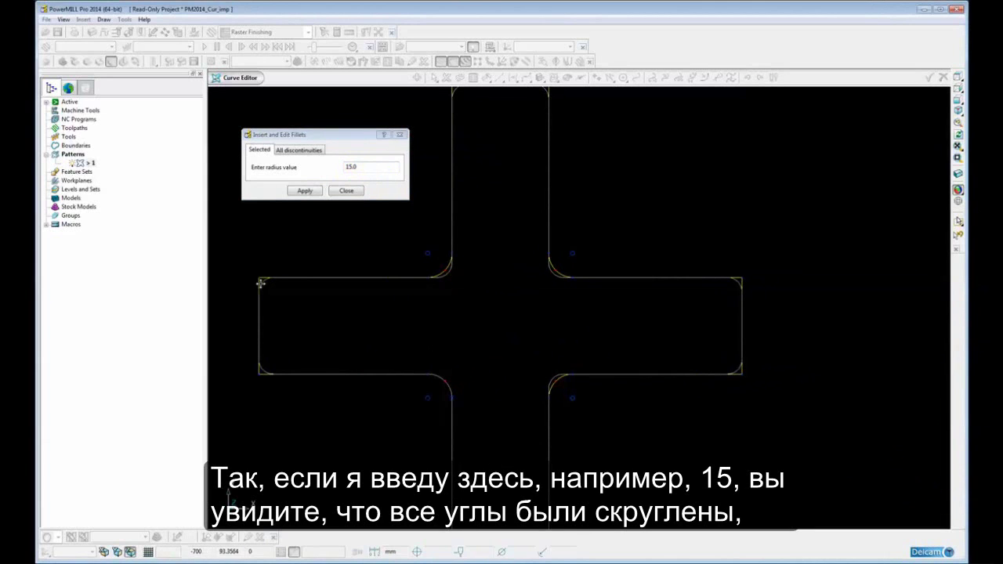
scroll(571, 329, down, 1)
scroll(571, 329, up, 3)
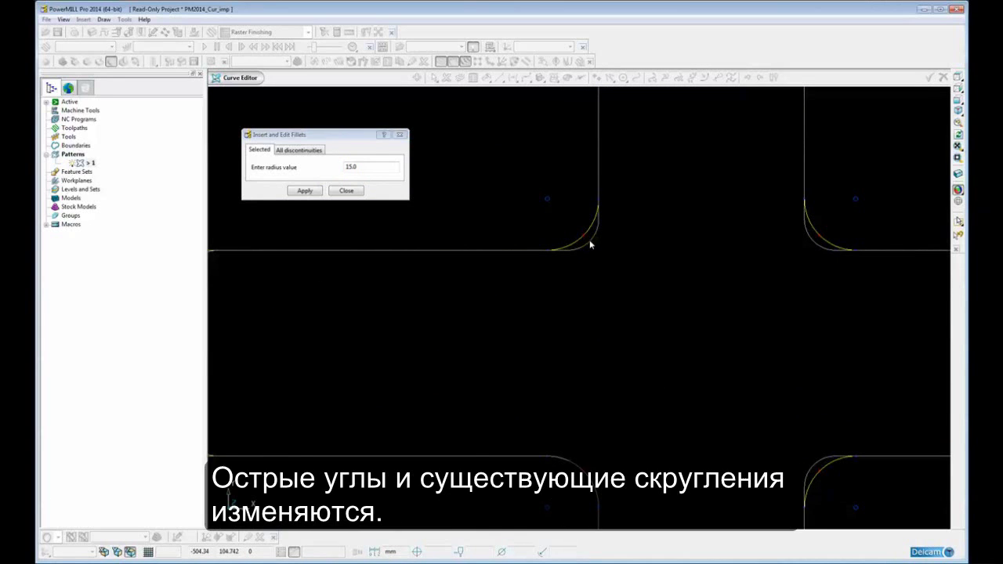
scroll(592, 235, down, 5)
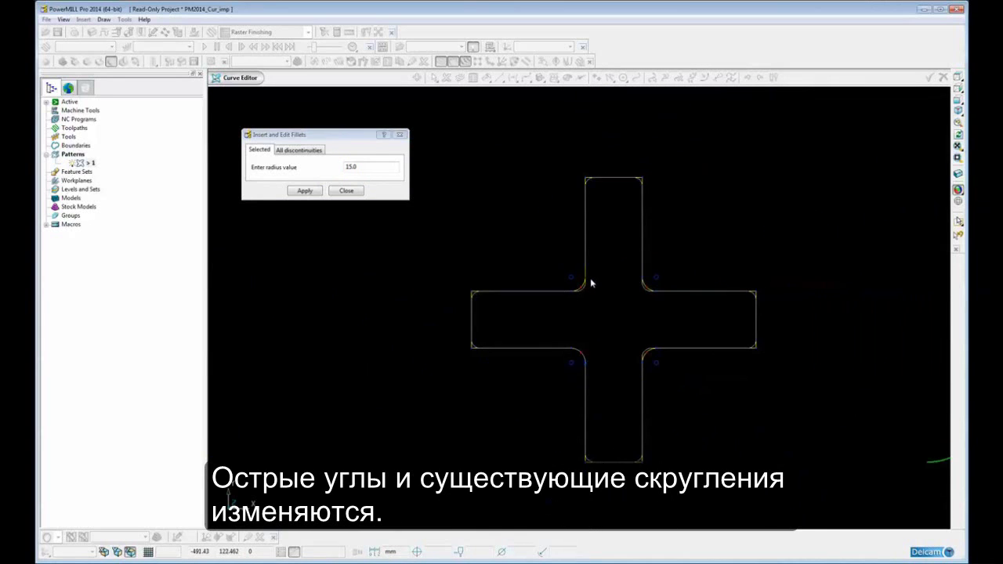
shift+middle_drag(590, 282, 582, 272)
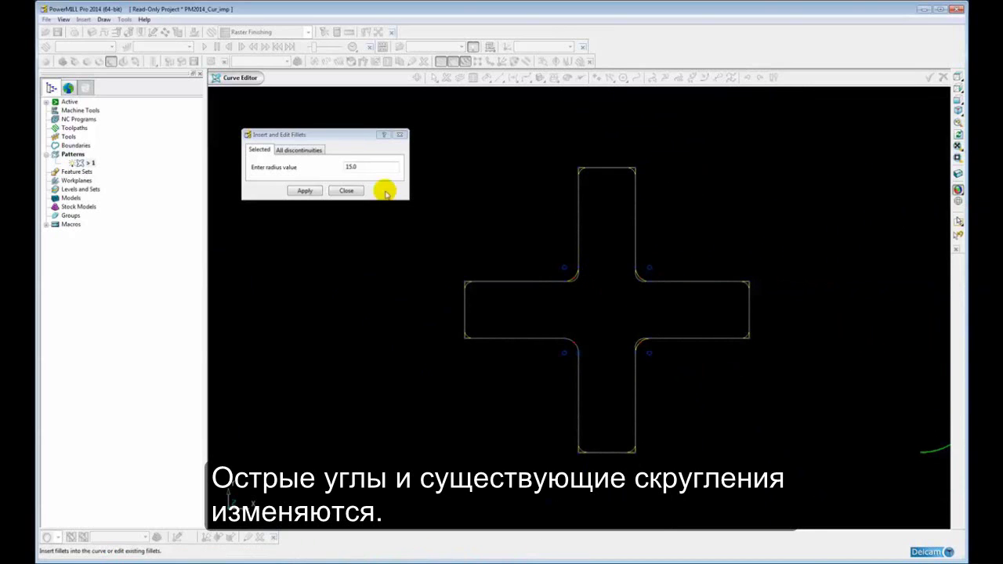
scroll(495, 276, up, 4)
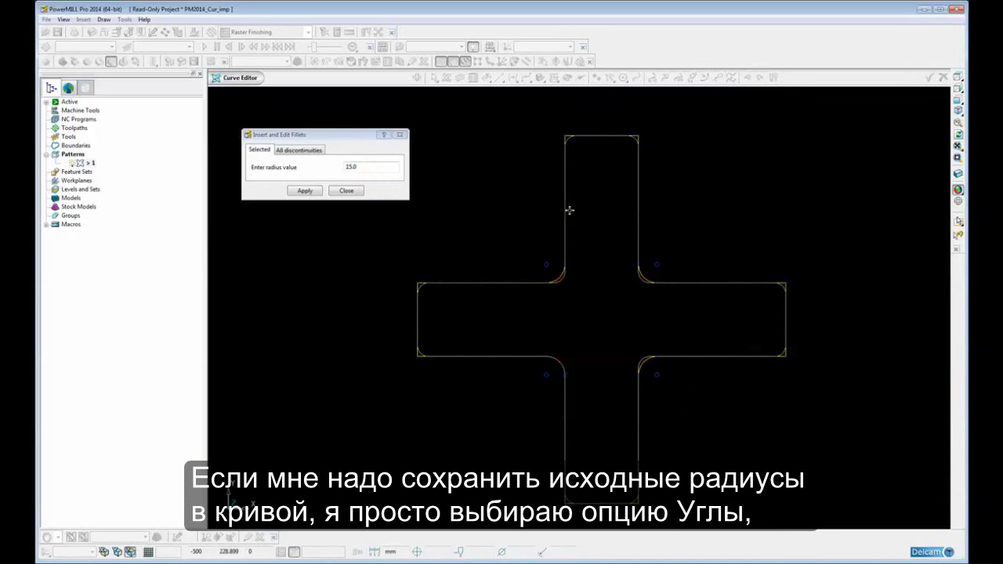
Switch the filleting to all discontinuities of the cross and set the radius to 30
click(291, 151)
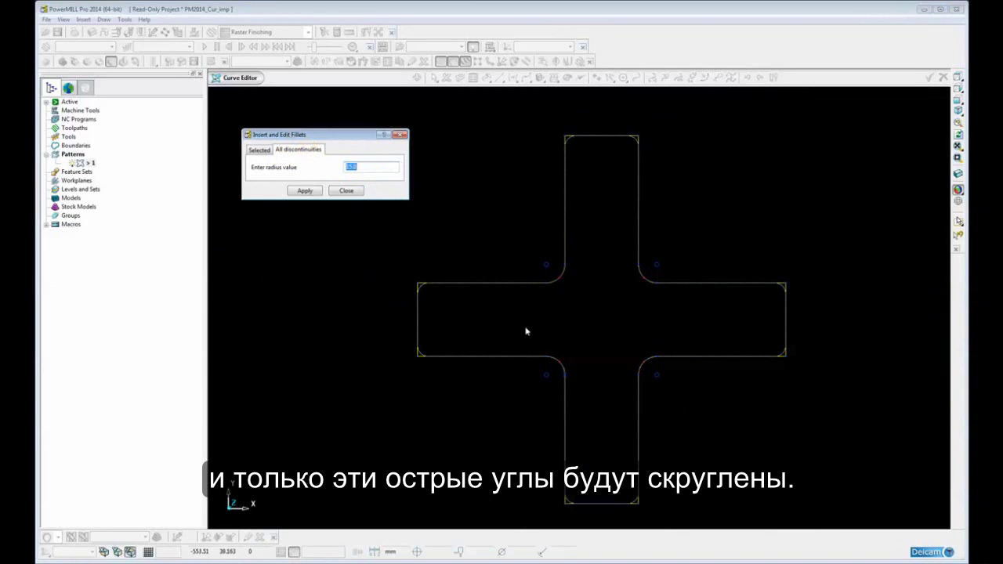
scroll(517, 327, up, 2)
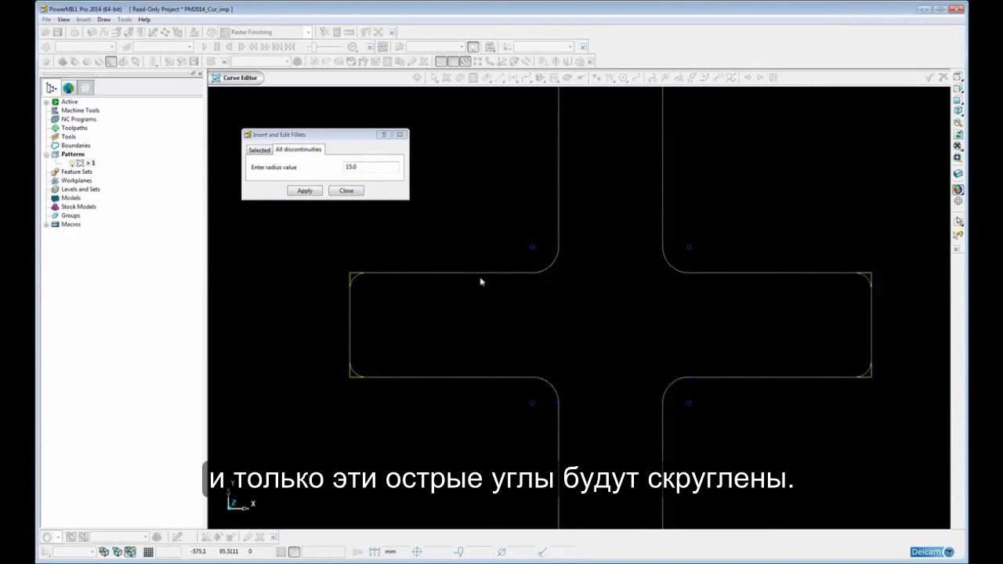
shift+middle_drag(486, 286, 533, 285)
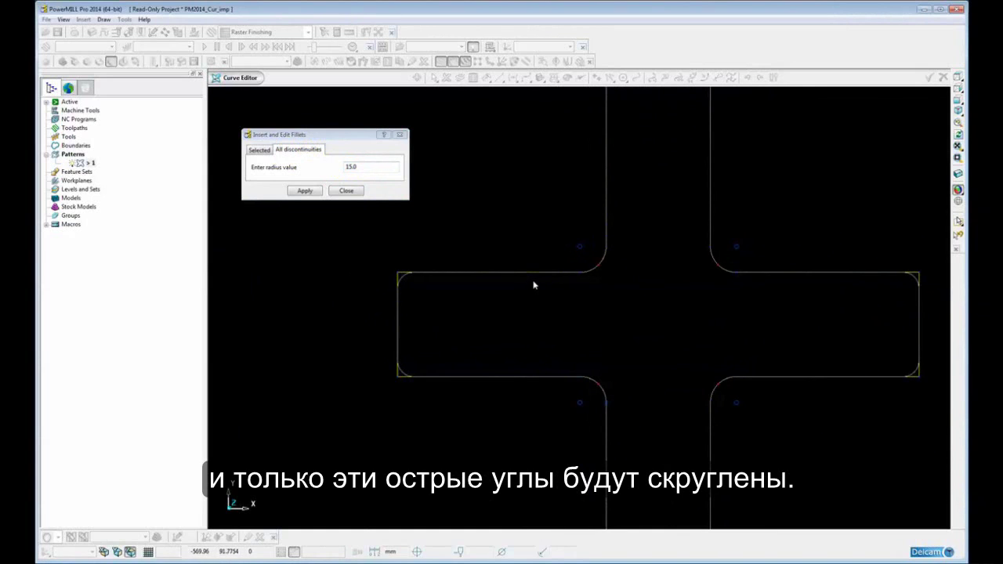
double_click(352, 165)
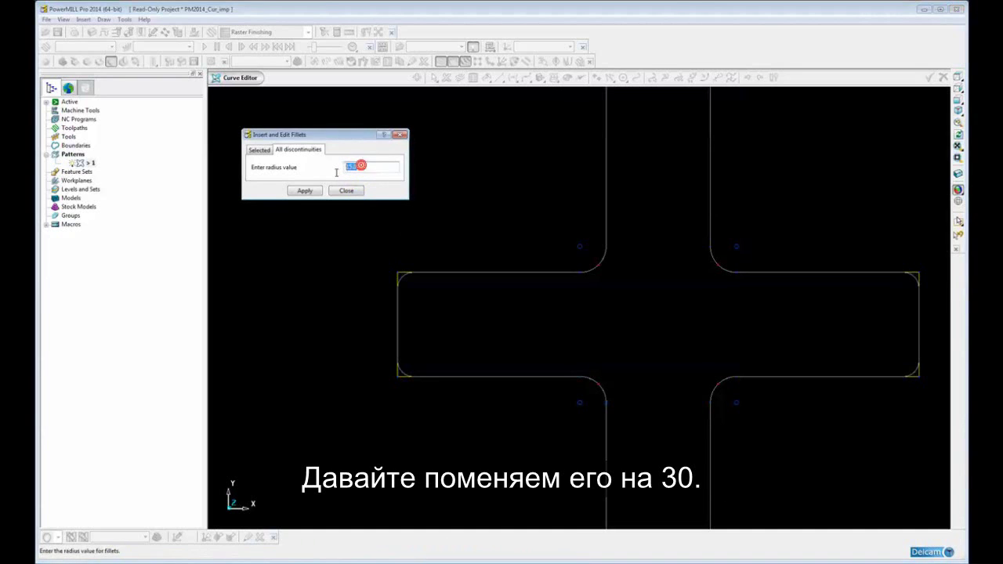
text(30)
key(Return)
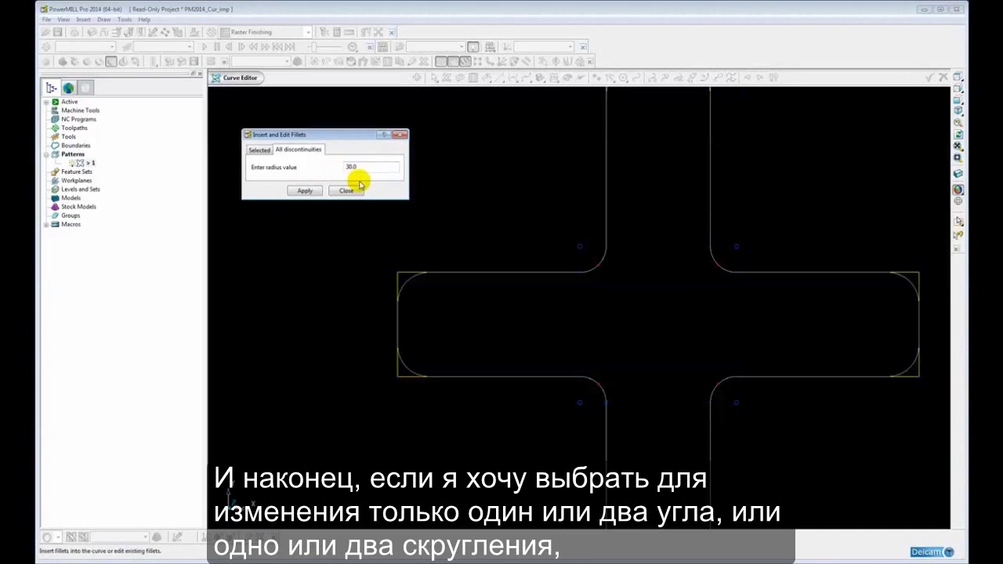
mouse_move(500, 272)
ctrl+middle_down()
mouse_move(502, 296)
mouse_move(502, 286)
mouse_move(510, 291)
mouse_move(501, 286)
ctrl+middle_up()
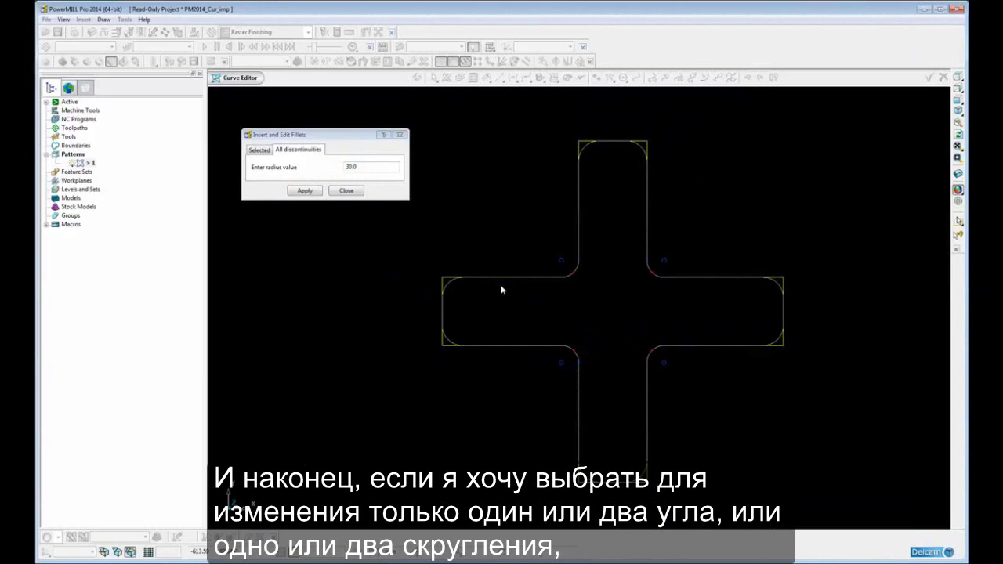
Return to filleting selected points and pick the left arm's upper outer corner, then the inner fillet between the left and upper arms
click(260, 150)
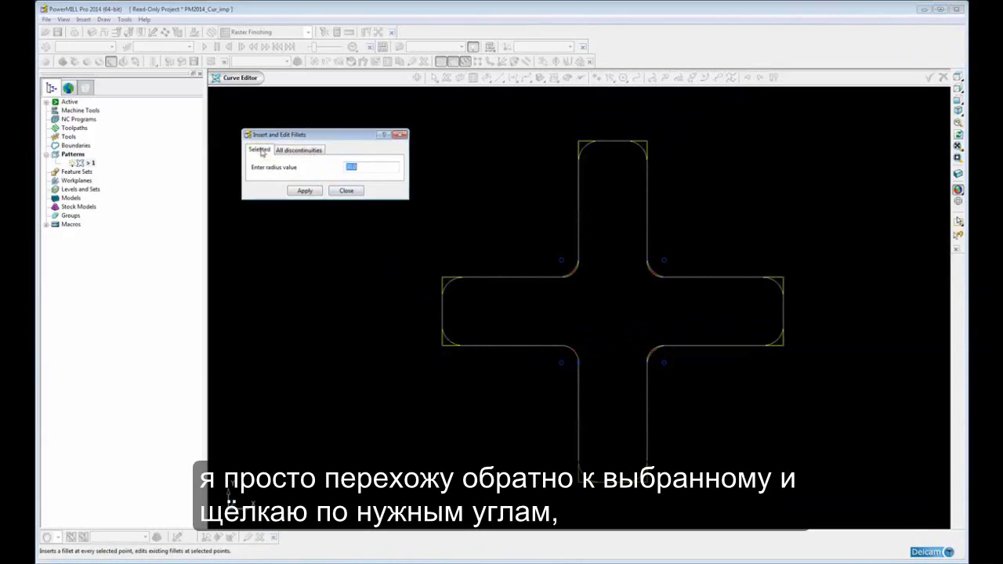
click(445, 278)
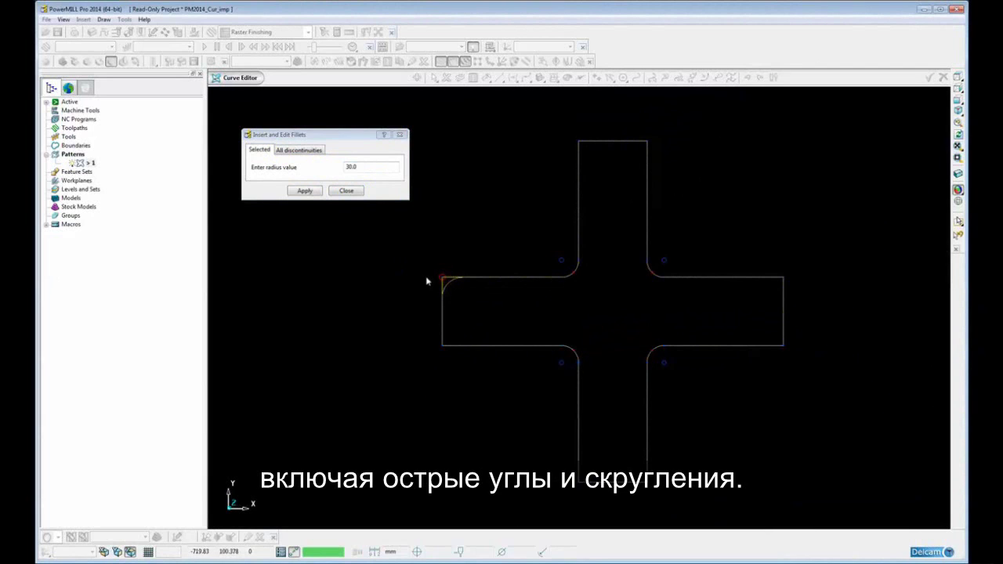
click(565, 260)
click(380, 199)
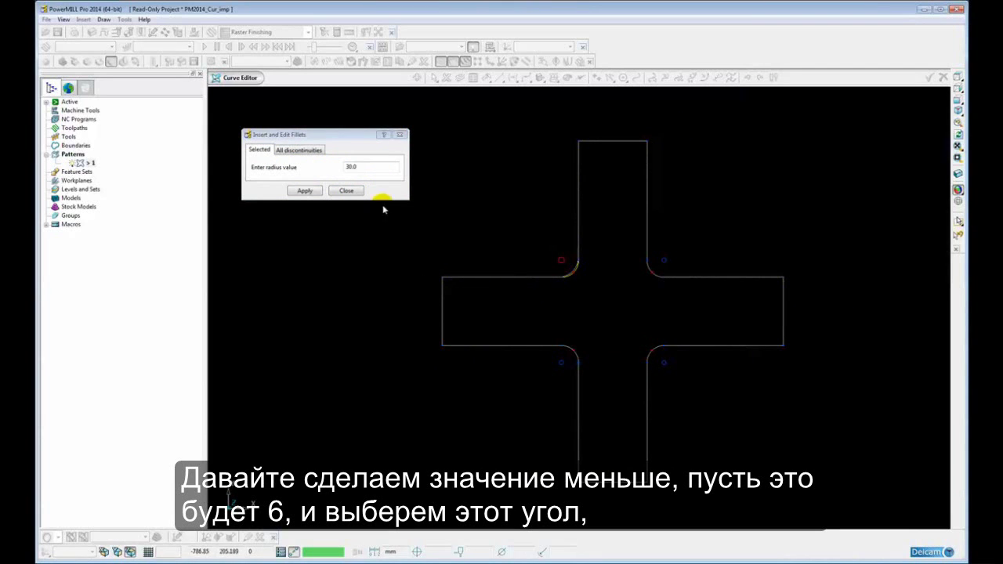
Set the radius for selected fillets to 6 and preview it on the left arm's upper outer corner, followed by its lower outer corner
double_click(356, 167)
text(6)
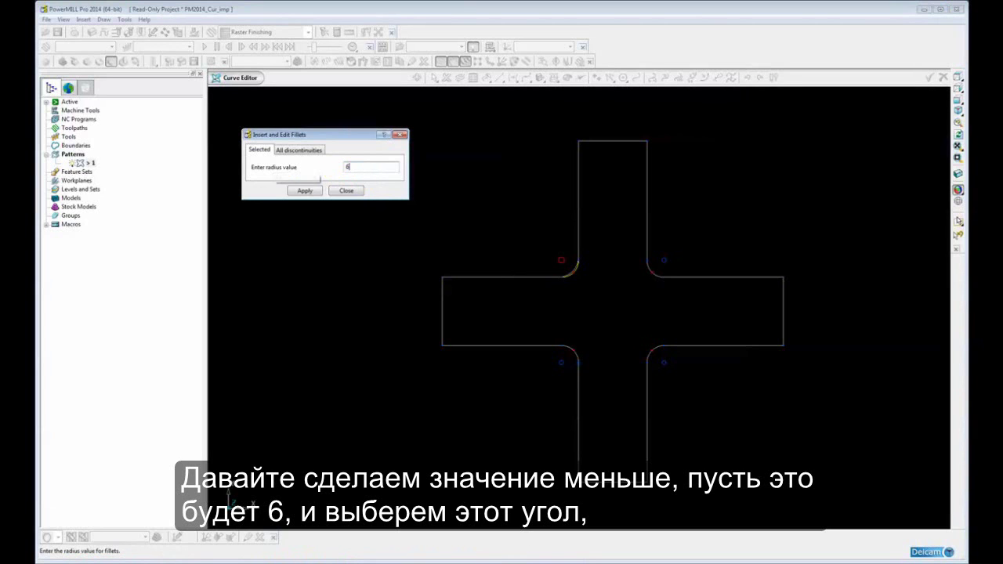
click(347, 179)
scroll(448, 273, up, 3)
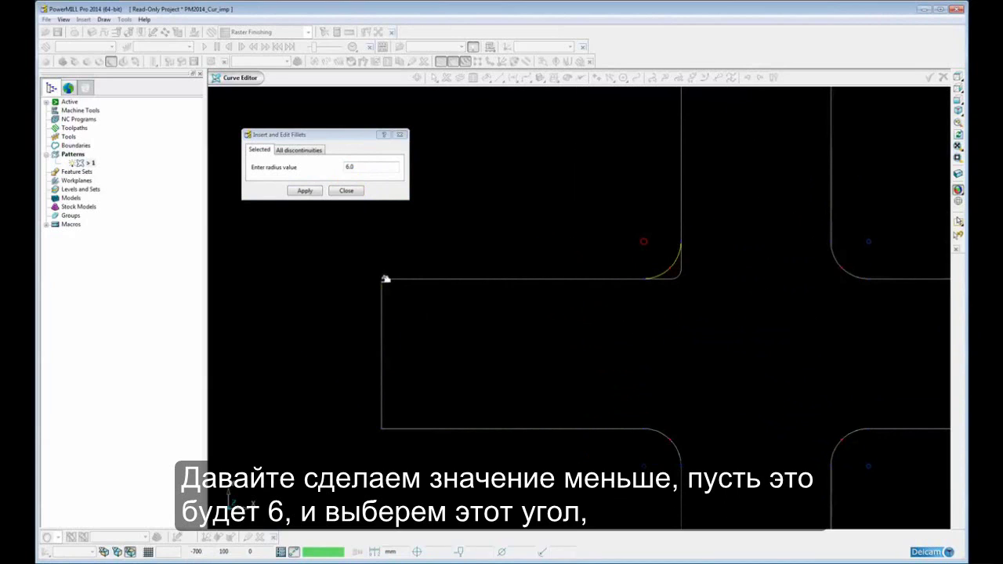
click(383, 278)
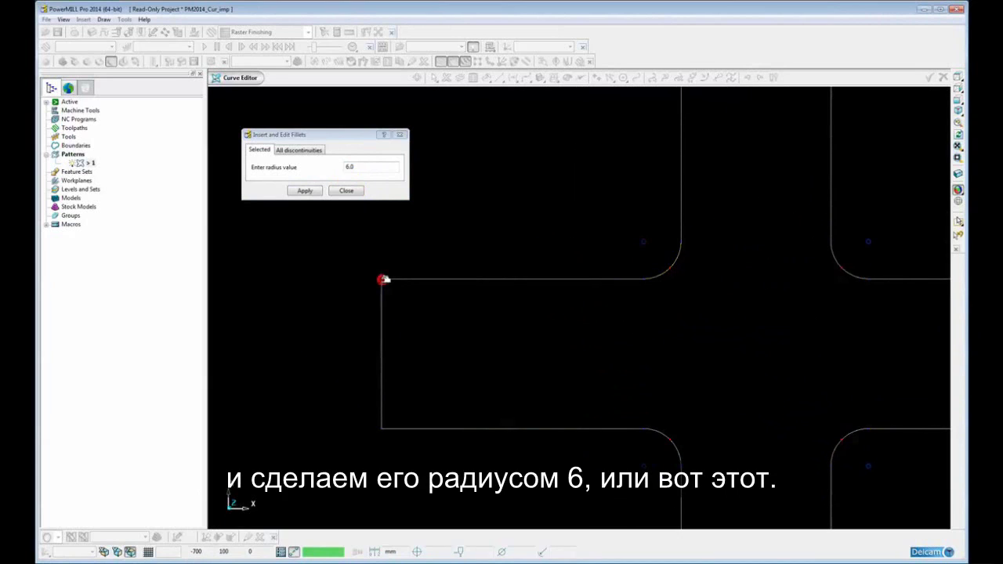
click(383, 424)
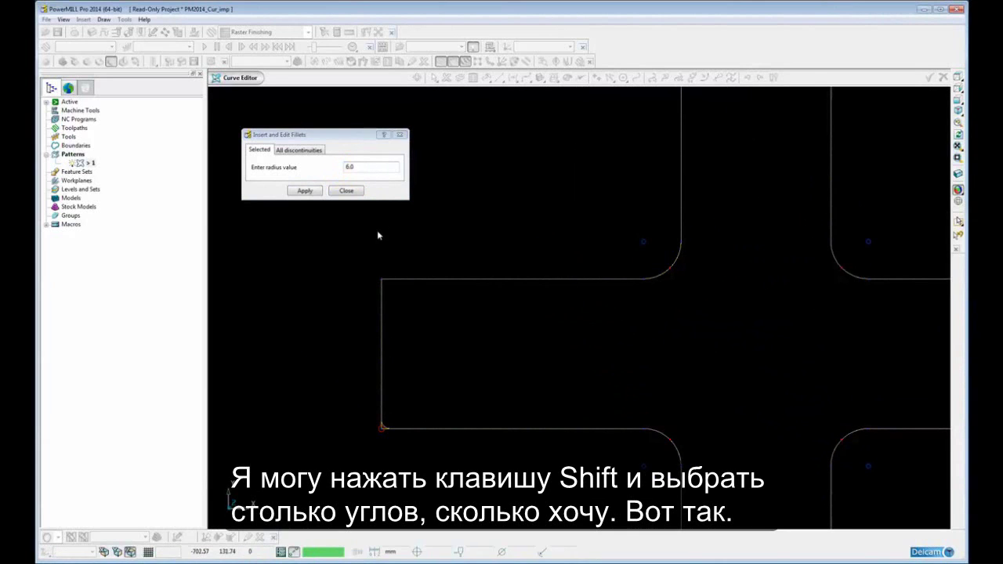
Extend the selection with the left arm's upper outer corner and all four inner fillets of the cross to preview them together
shift+click(383, 279)
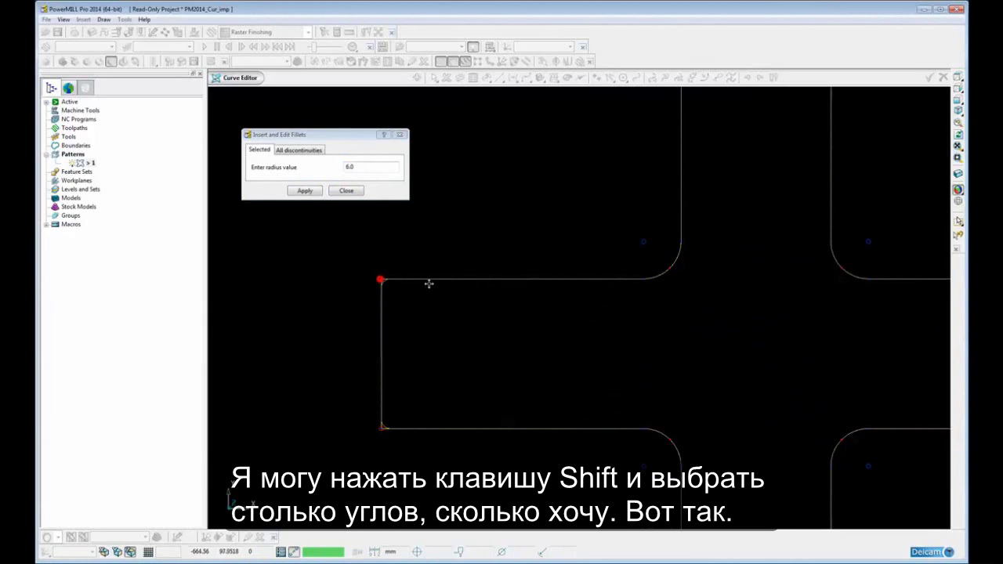
shift+click(867, 241)
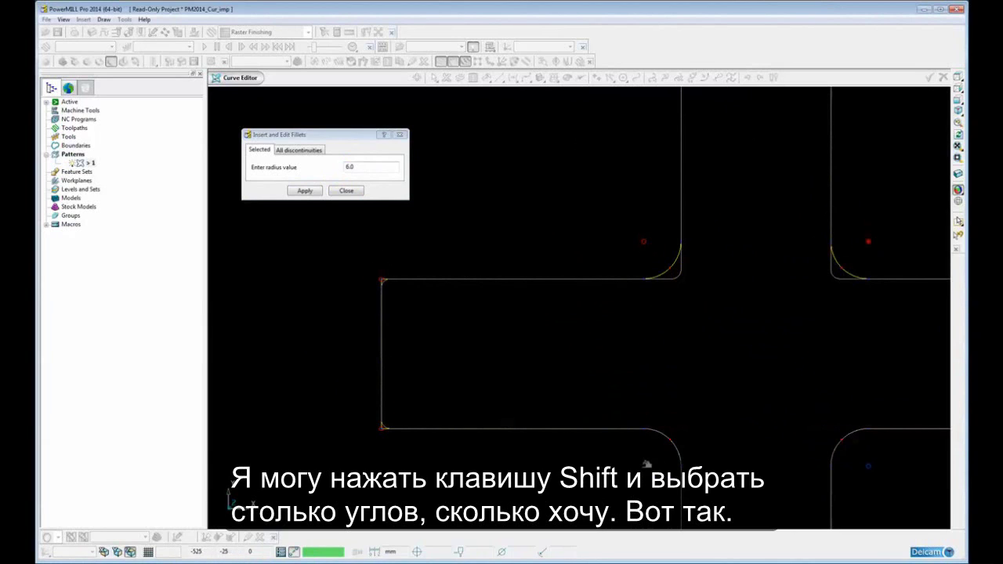
shift+click(644, 466)
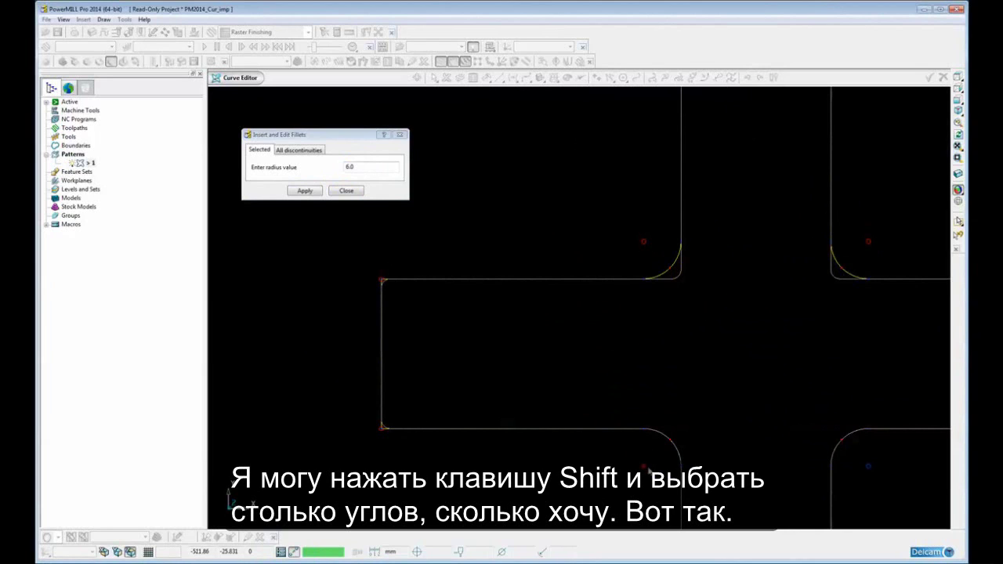
shift+click(868, 465)
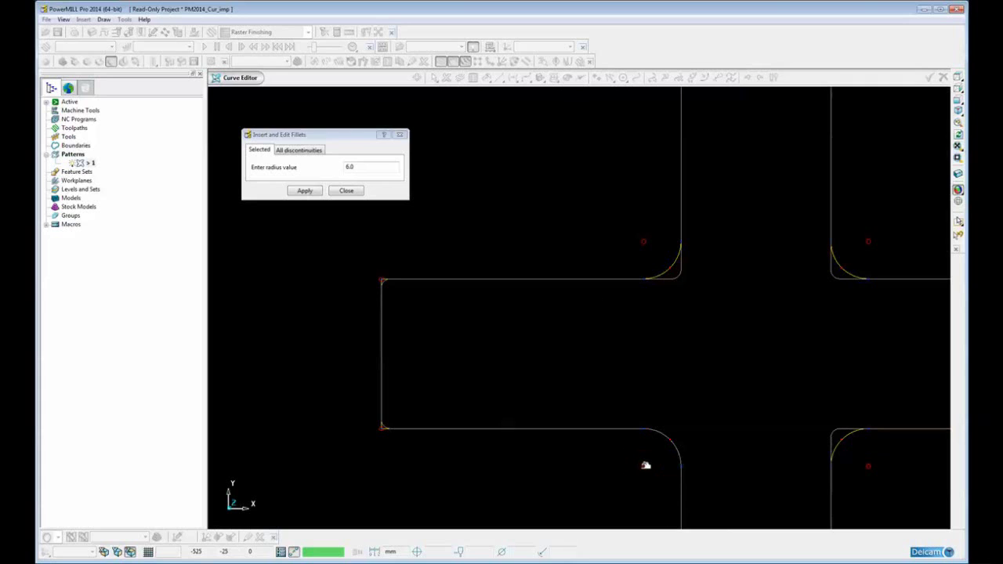
scroll(647, 404, down, 5)
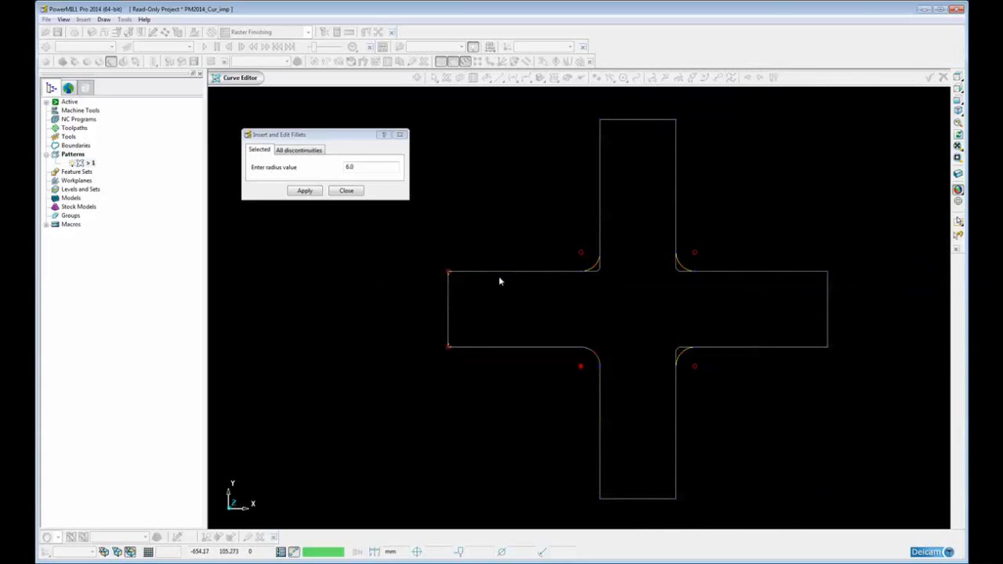
click(345, 189)
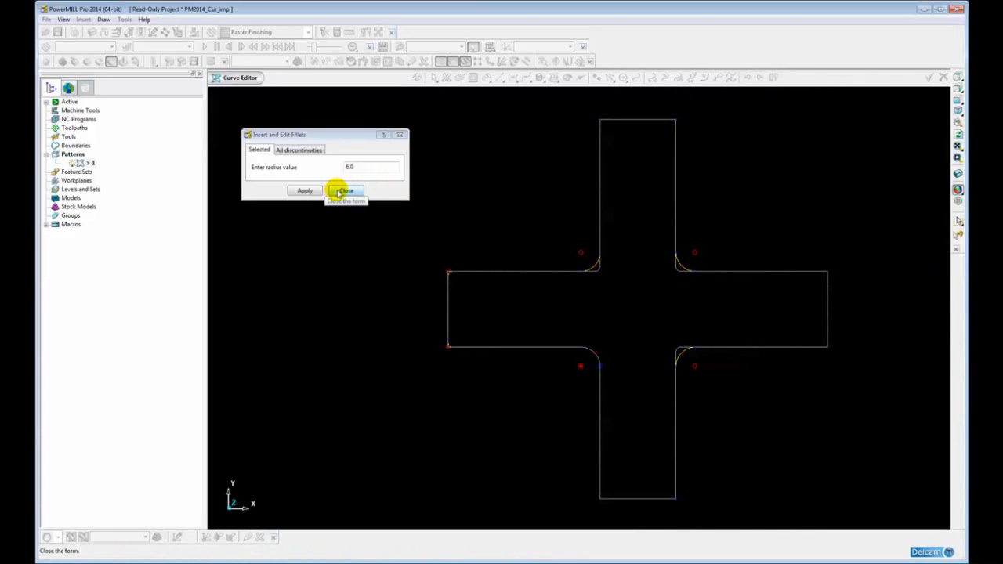
Apply a fillet radius of 40 to all discontinuities of the cross and finish the fillet editing
click(292, 149)
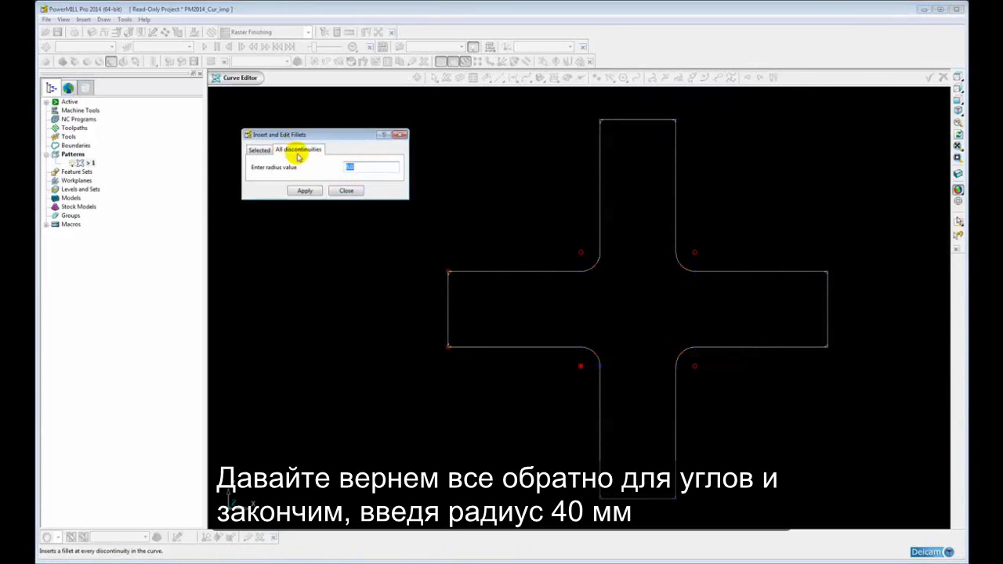
double_click(350, 166)
click(339, 168)
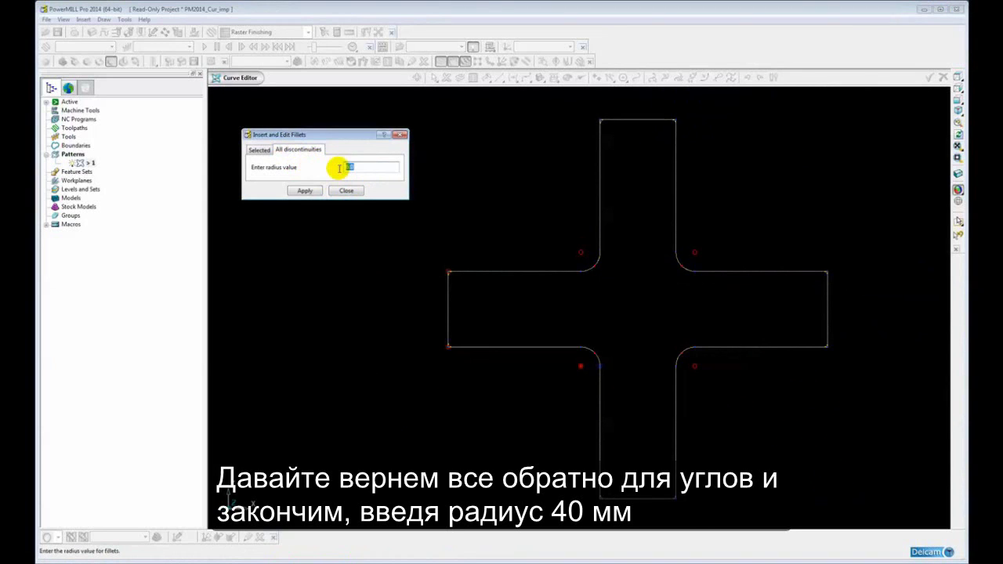
text(40)
key(Return)
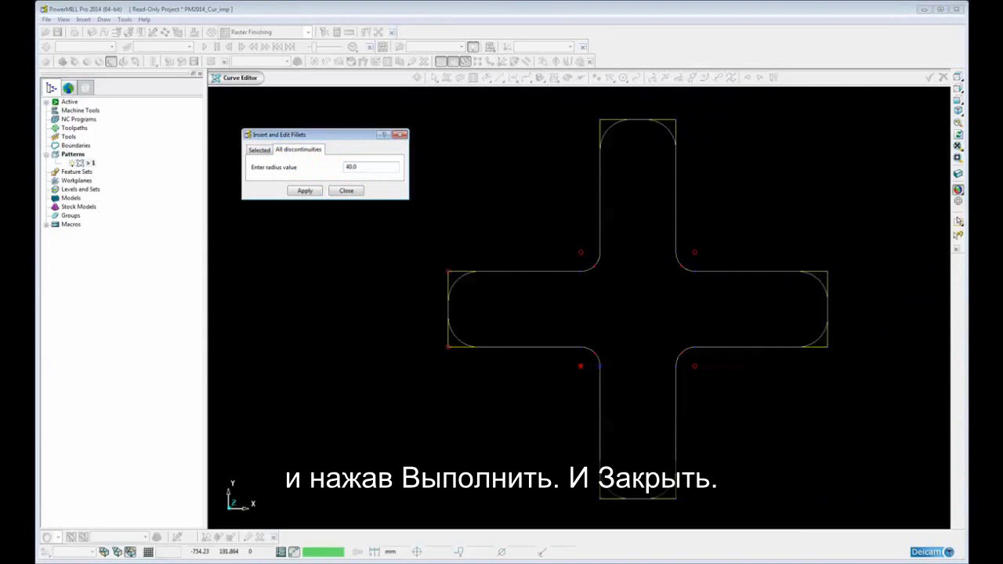
click(303, 193)
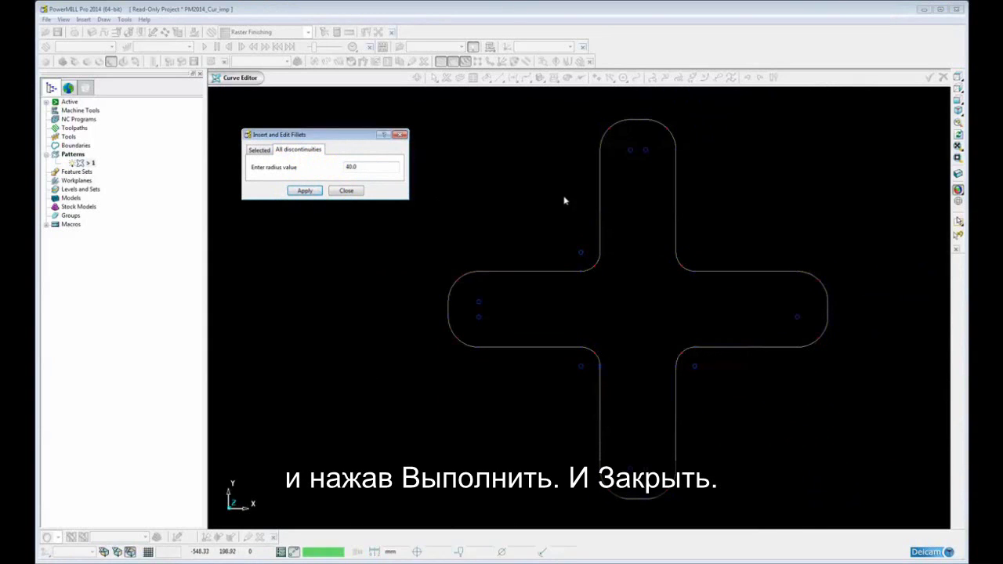
click(345, 192)
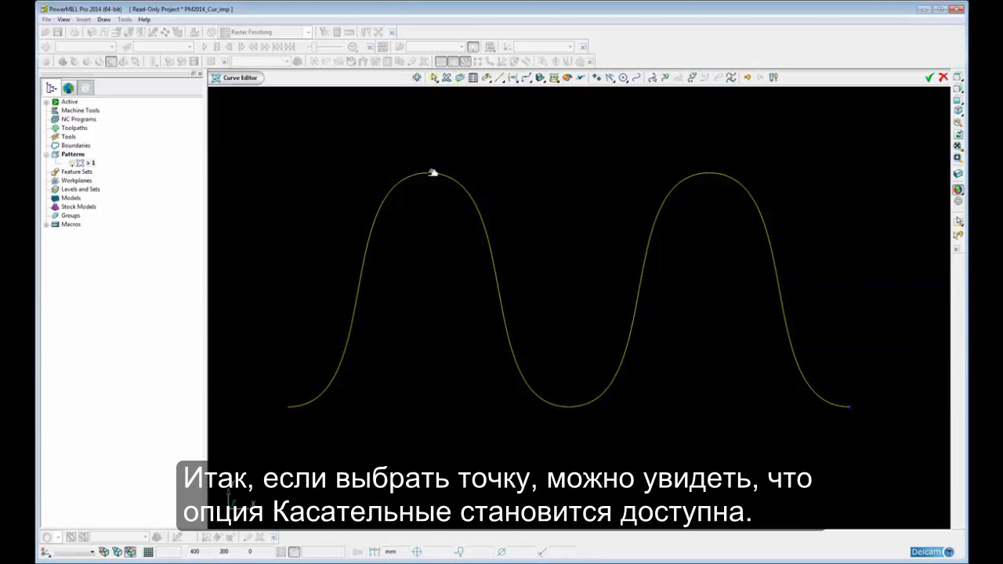
Try reshaping the wave curve's first crest by pulling both tangent handles outward and upward, and undo the edits
click(429, 172)
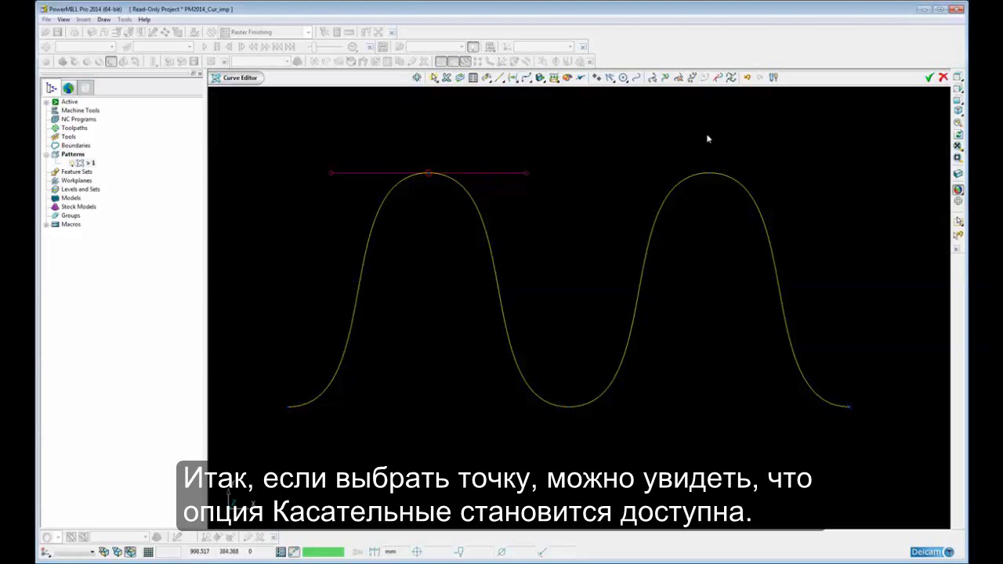
click(719, 78)
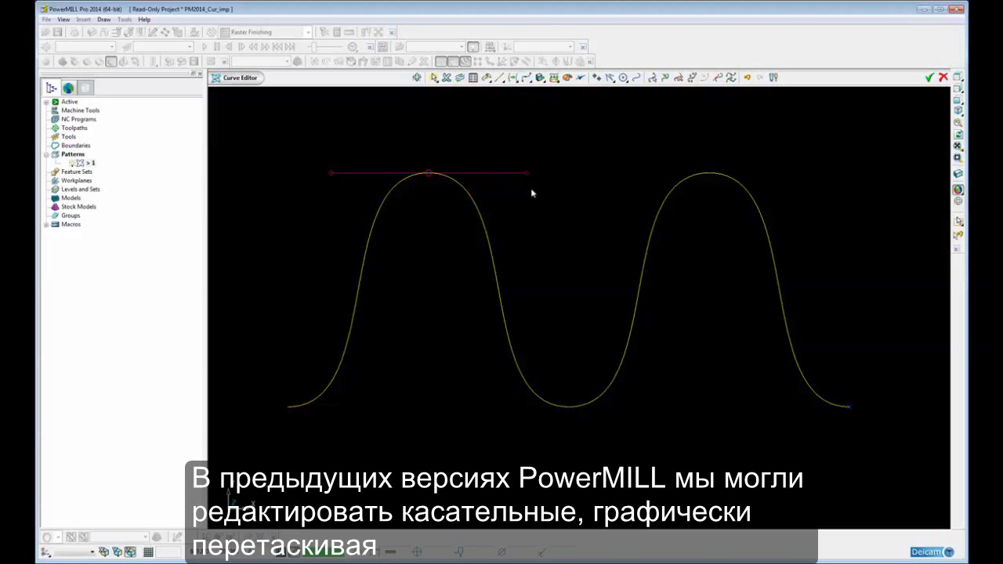
drag(530, 172, 587, 136)
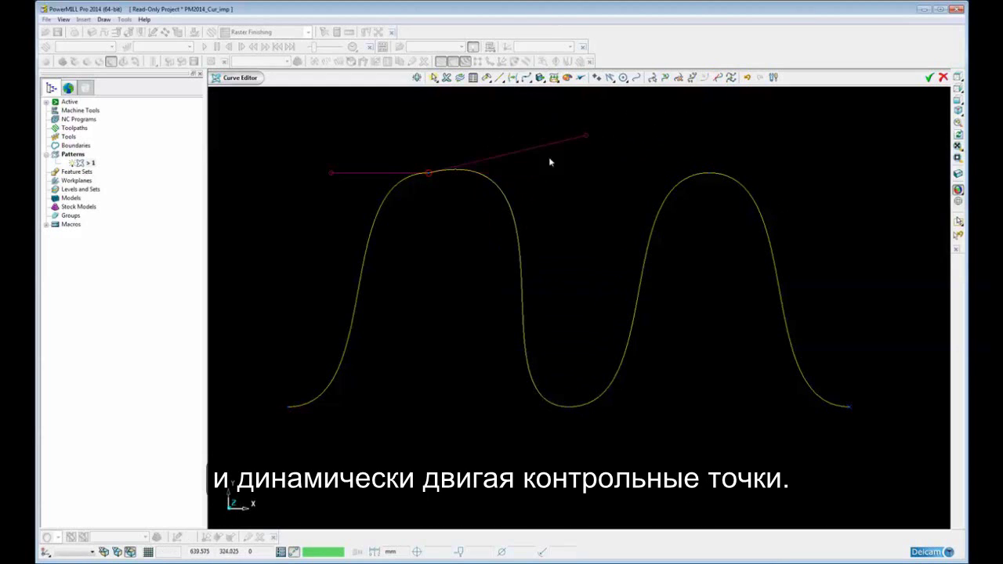
drag(337, 170, 286, 146)
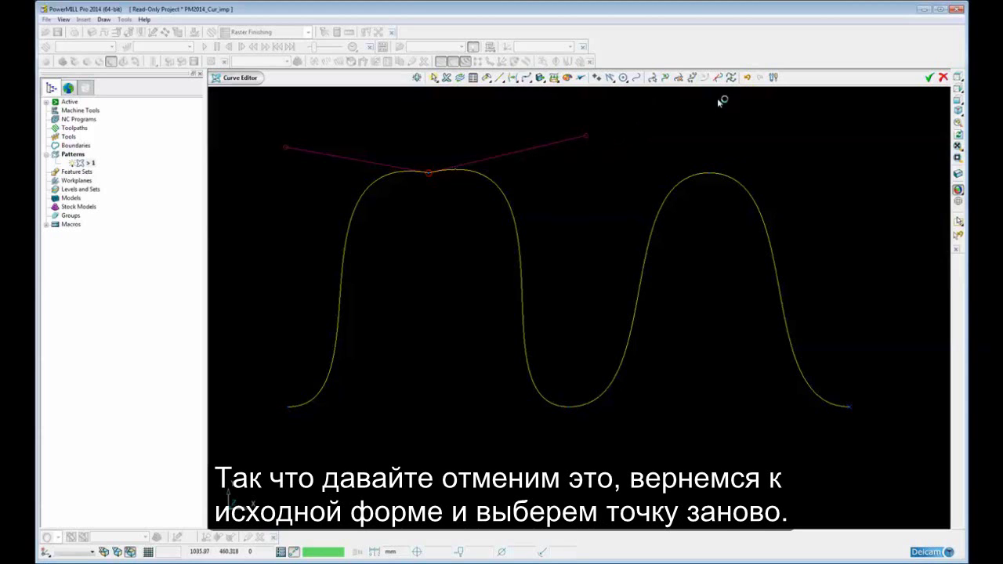
click(748, 78)
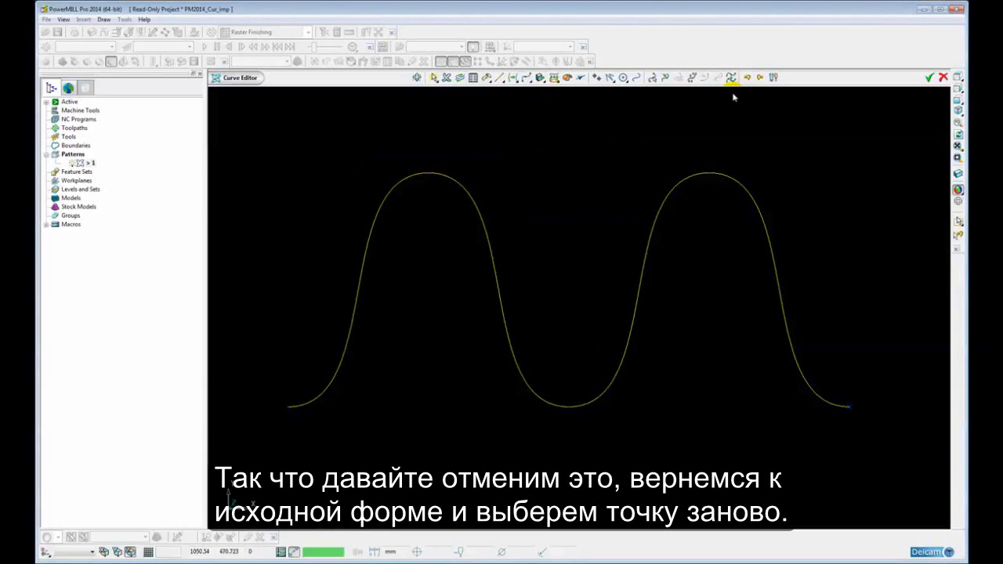
Reselect the point on the wave's first crest and open the Tangent Editor for it, keeping the crest in view
click(429, 174)
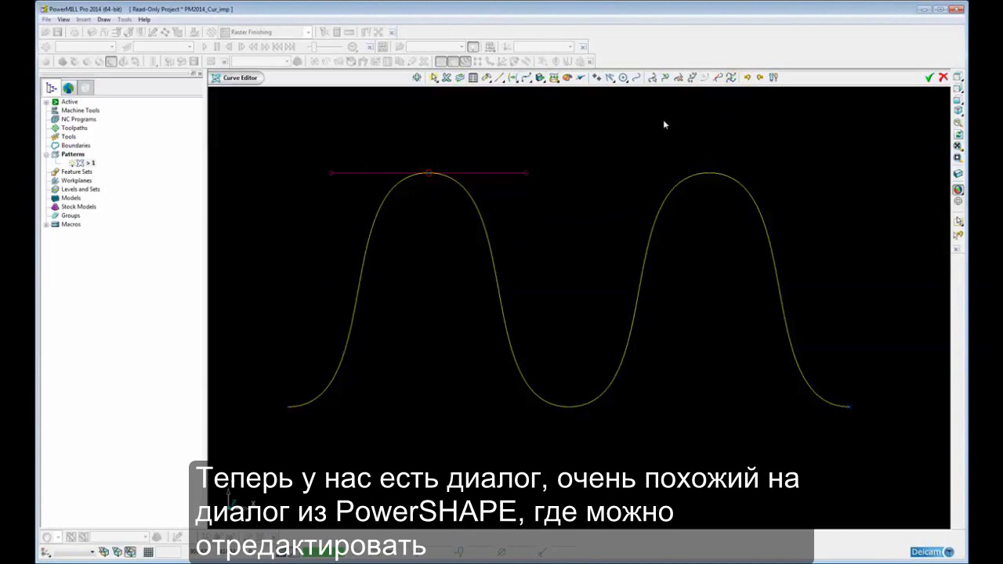
click(711, 77)
click(713, 77)
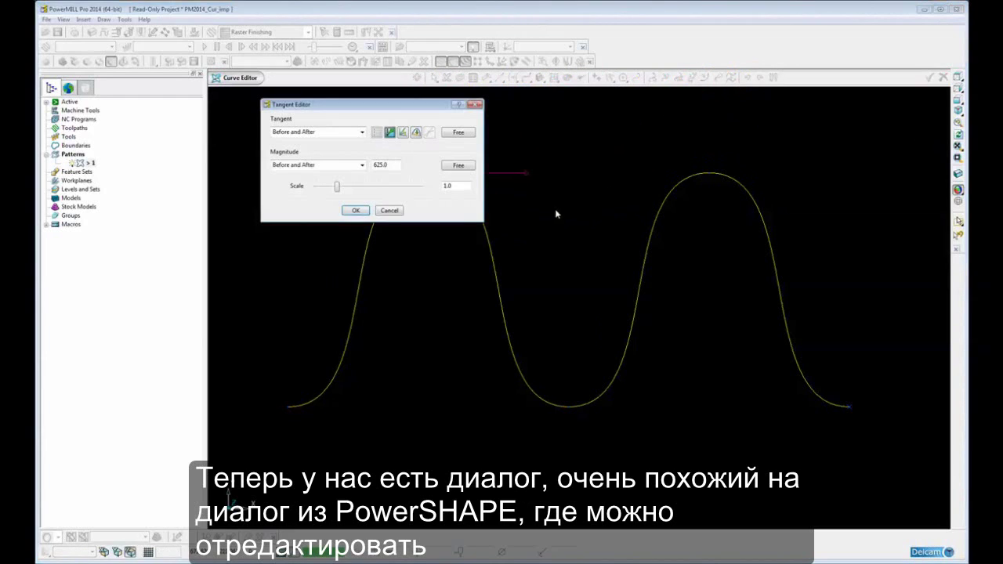
drag(384, 107, 365, 111)
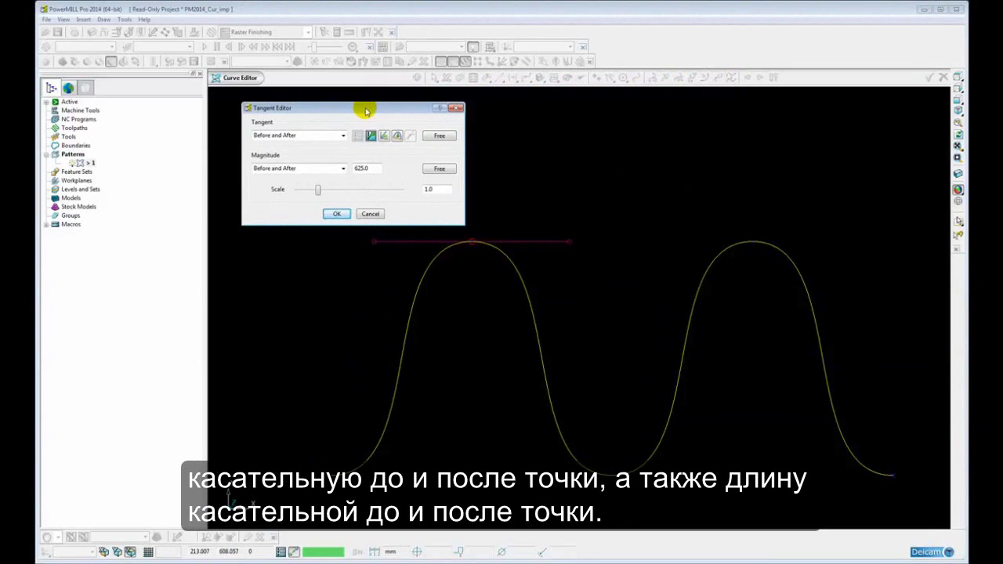
Try scaling the tangent magnitude before and after the crest point by 1.5 and 2, and free the magnitude again
click(342, 171)
click(342, 171)
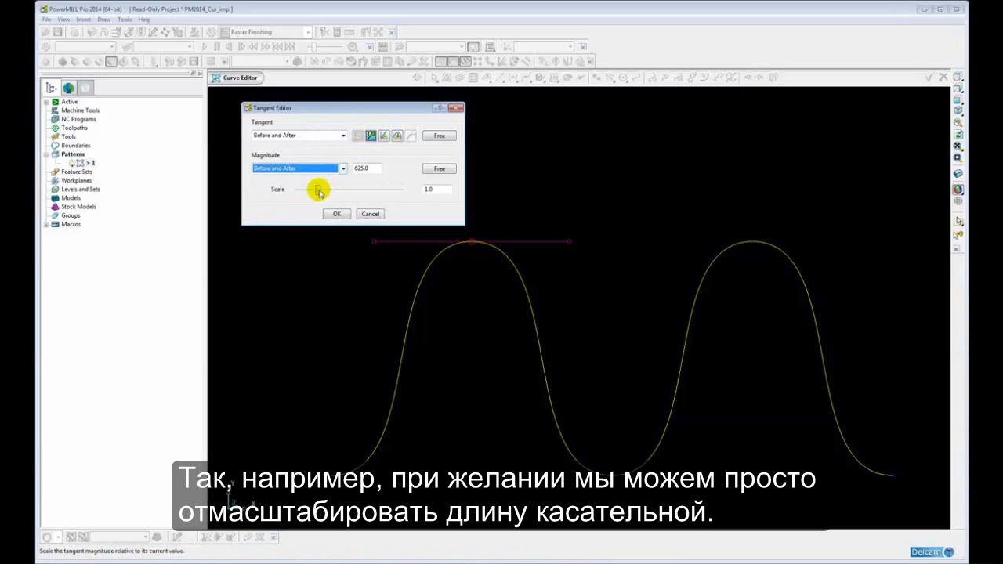
mouse_move(318, 191)
mouse_down()
mouse_move(364, 193)
mouse_move(329, 188)
mouse_up()
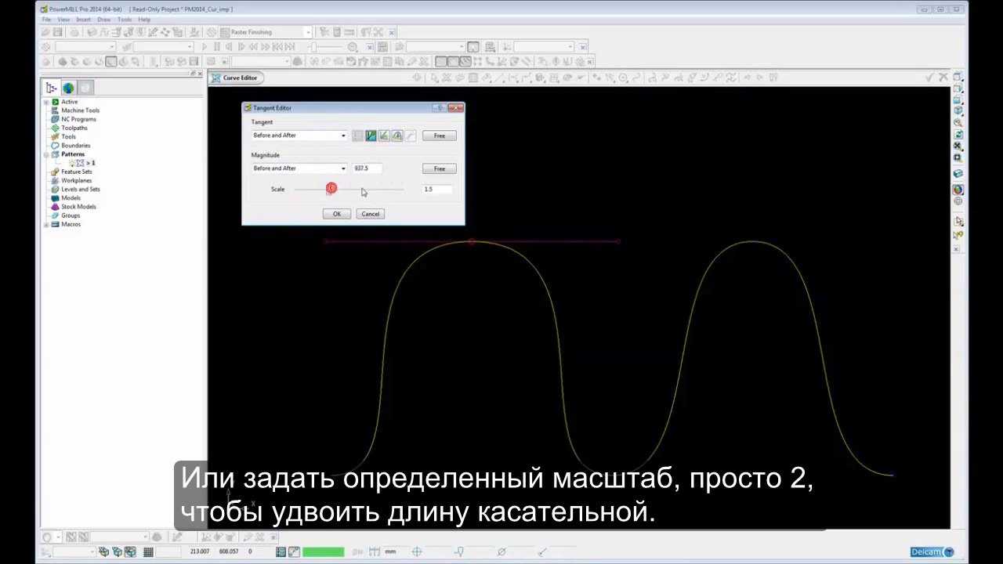
double_click(438, 188)
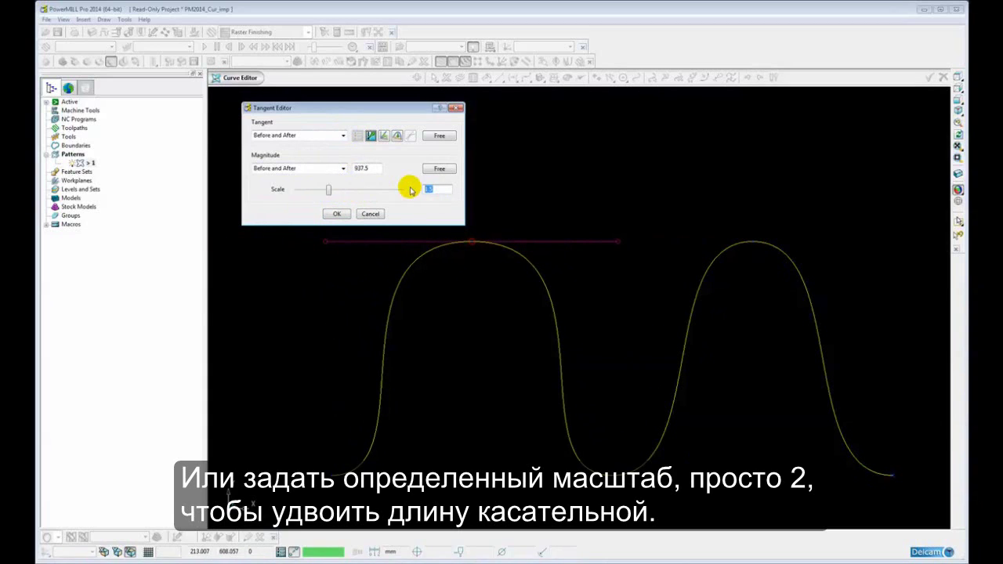
text(2)
key(BackSpace)
key(Tab)
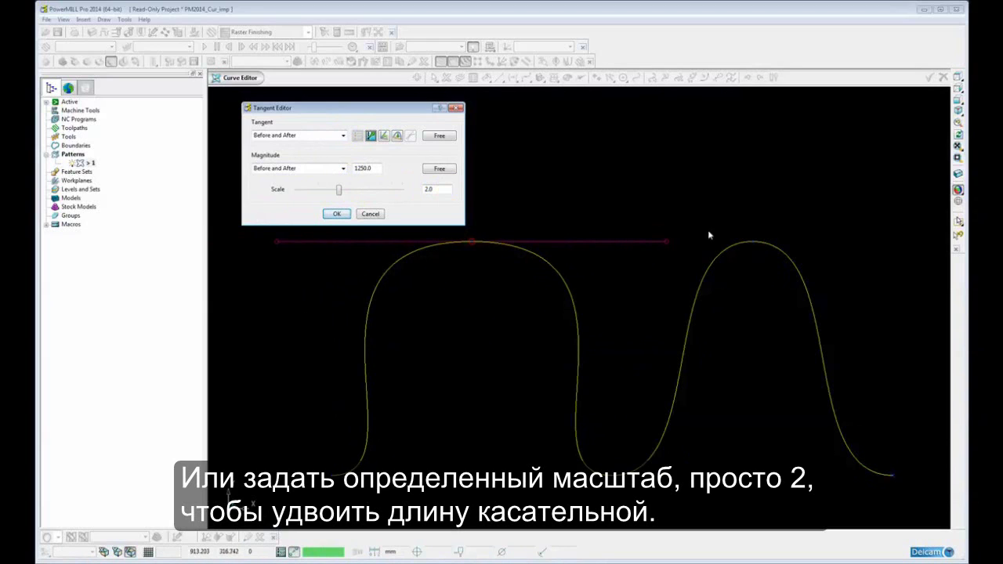
click(751, 241)
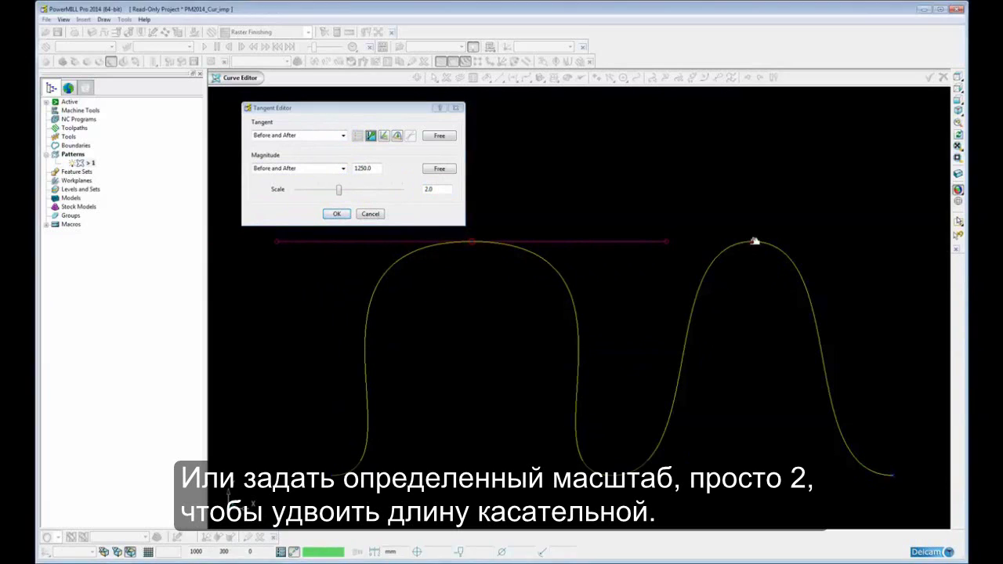
click(438, 168)
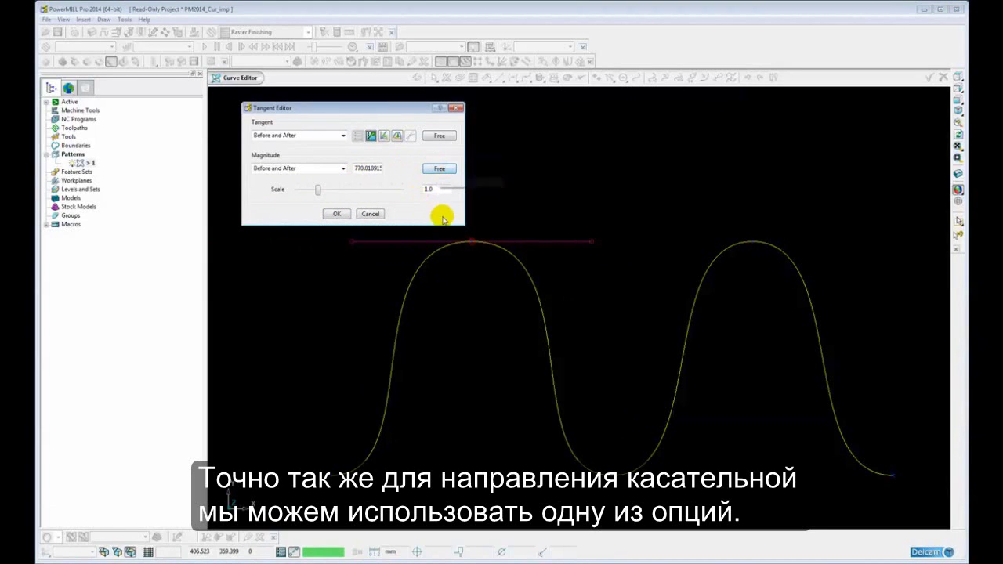
Straighten the tangents before and after the crest point, and free the tangent direction again
click(397, 137)
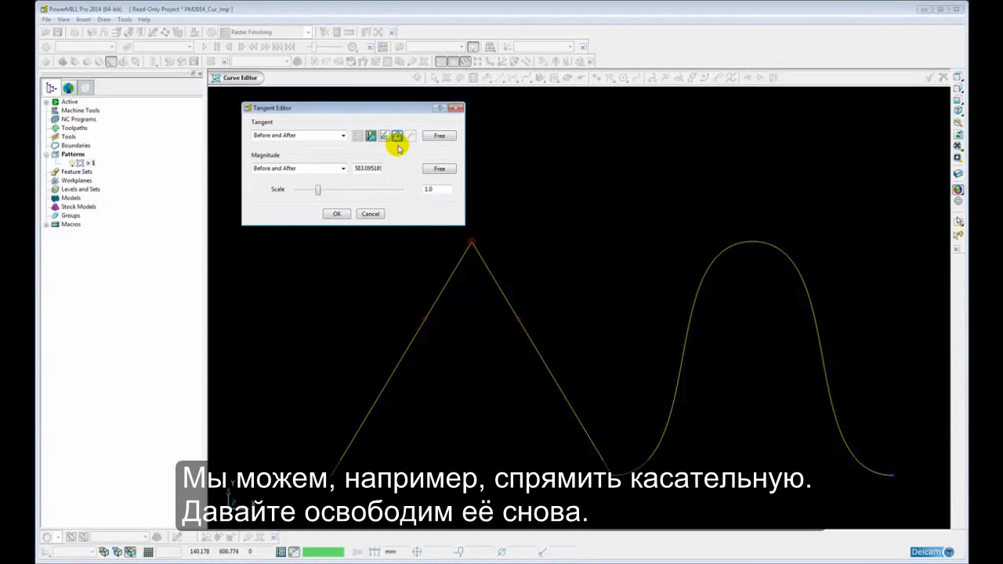
click(435, 136)
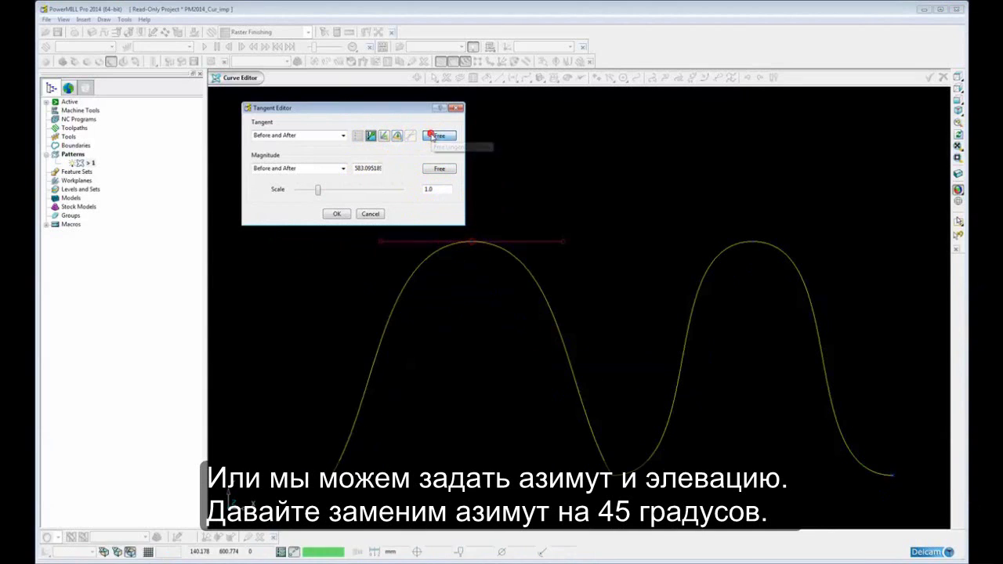
Try directing the crest point's tangent with an azimuth of 45 degrees in the World workspace, and cancel the angle change
click(384, 136)
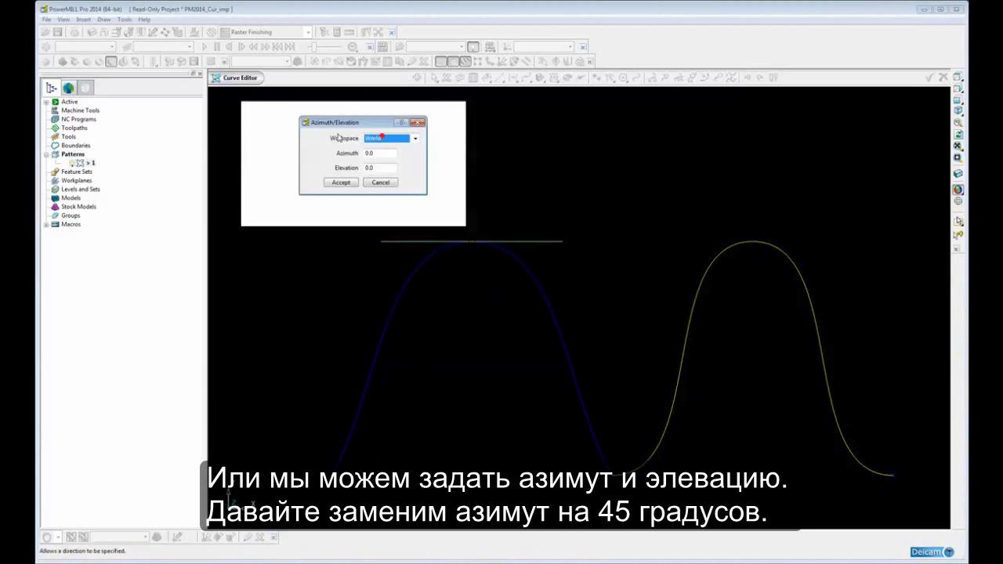
click(397, 154)
text(45)
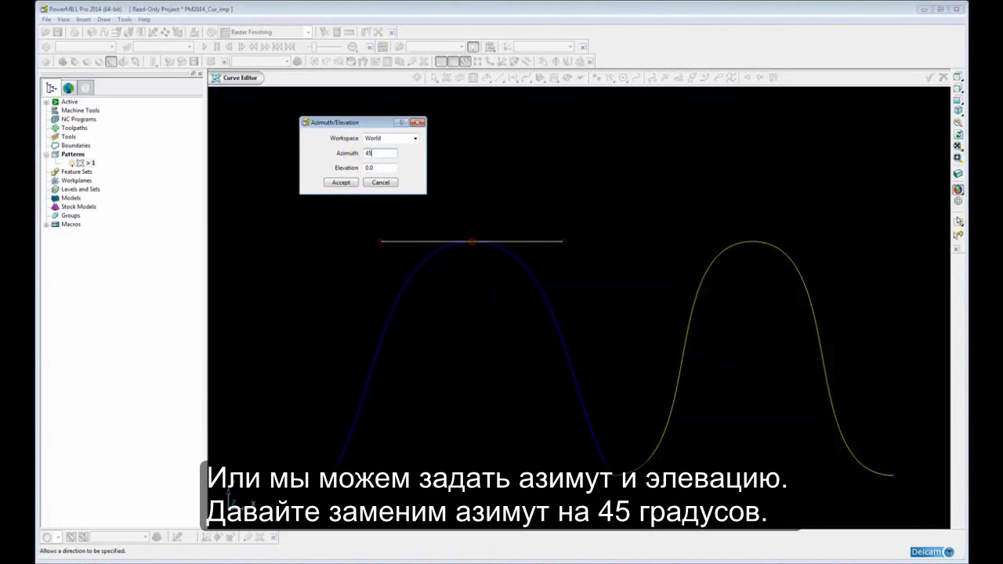
key(Tab)
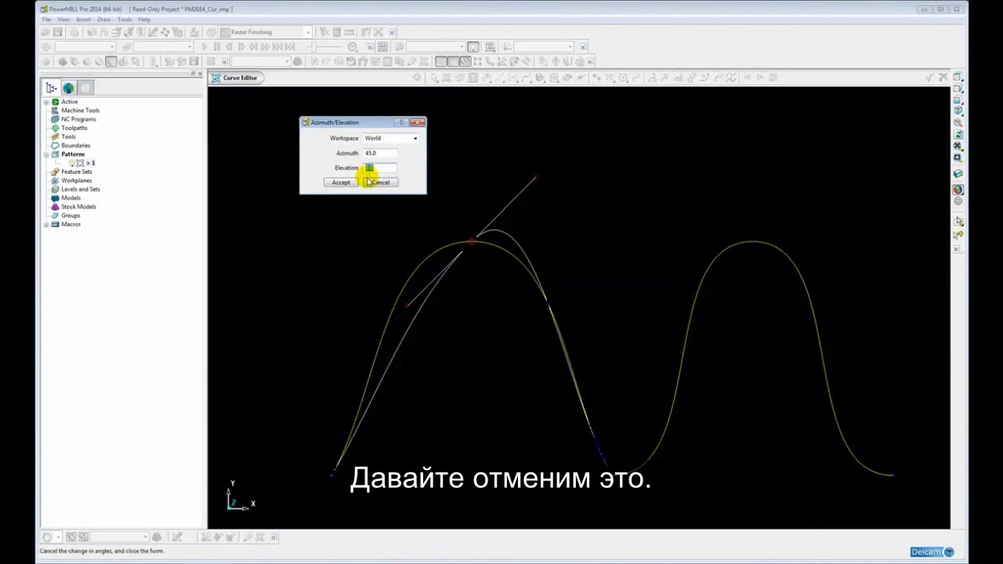
click(381, 182)
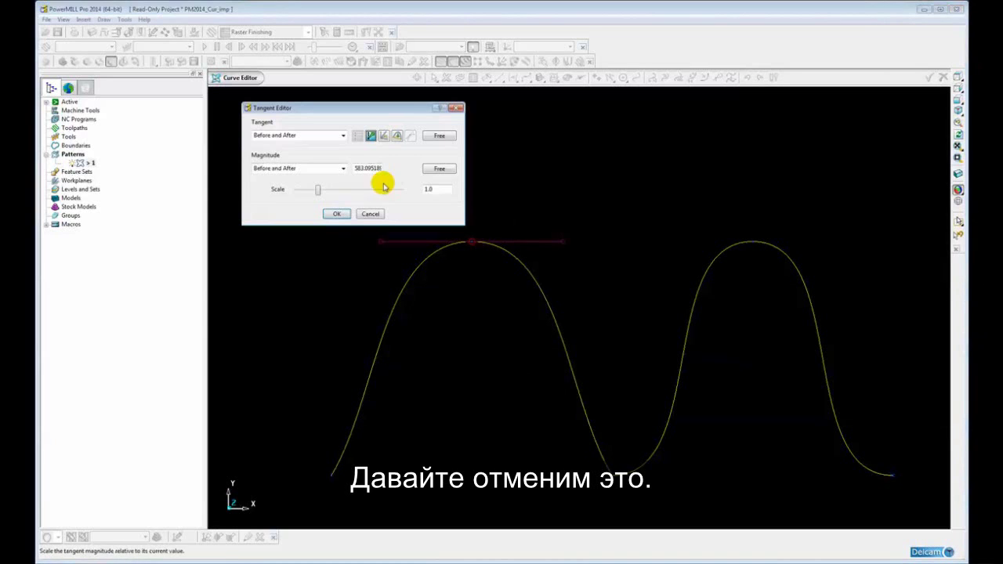
Check the workspace alignment and I, J, K direction settings for the crest point's tangent, and cancel the tangent edits
click(371, 137)
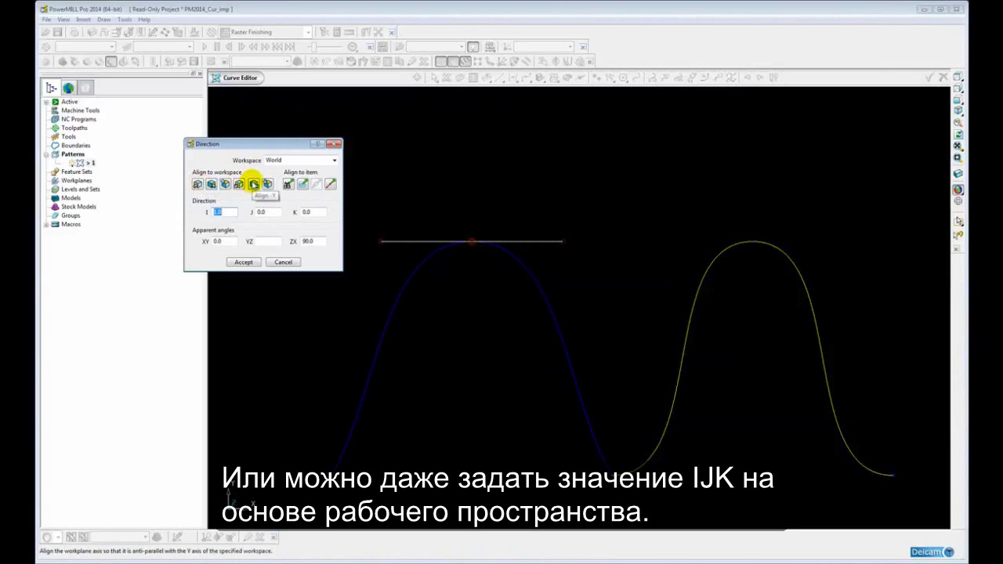
click(283, 263)
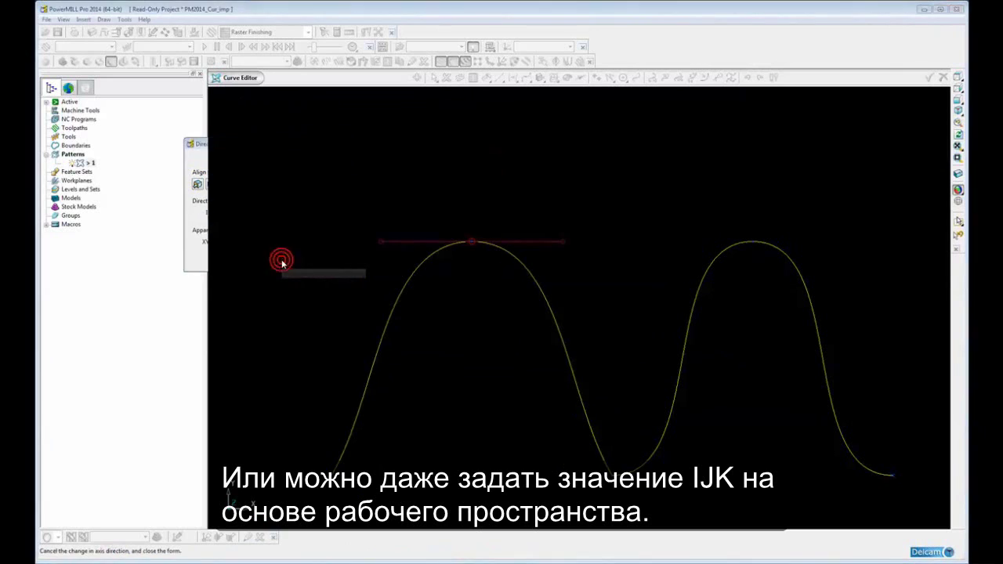
click(368, 214)
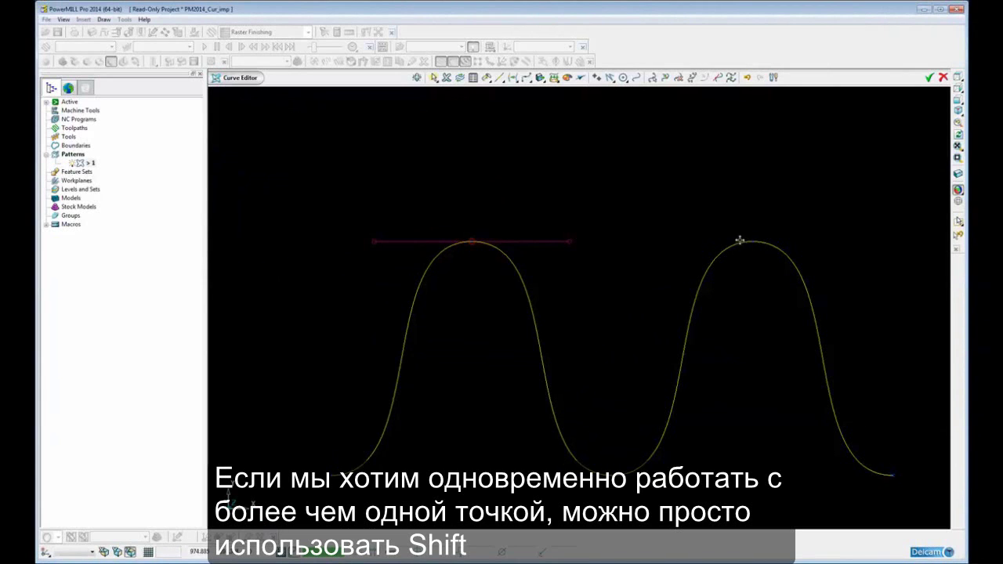
Select several of the wave's crest and trough points together, try straightening their tangents in the Tangent Editor, and cancel the edit
shift+click(757, 241)
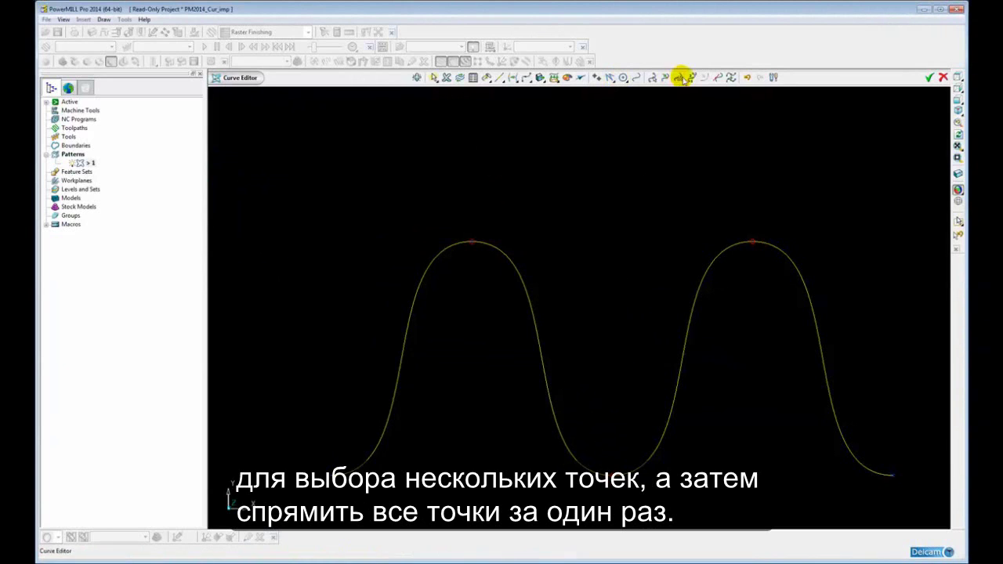
click(716, 77)
click(397, 135)
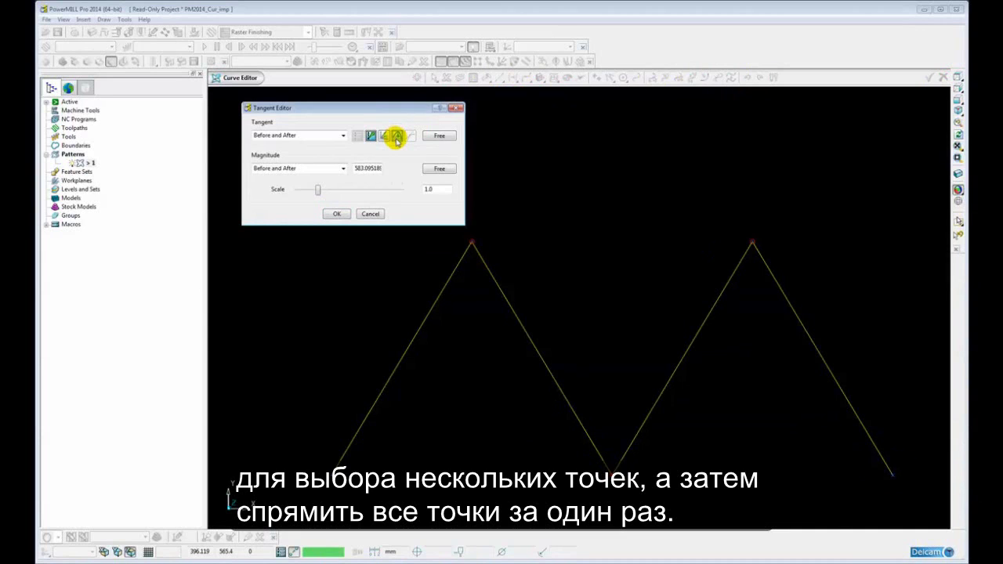
click(370, 214)
Select the closed arc-line curve with two flat sides, check which editing commands it offers, and clear the selection
scroll(623, 209, down, 3)
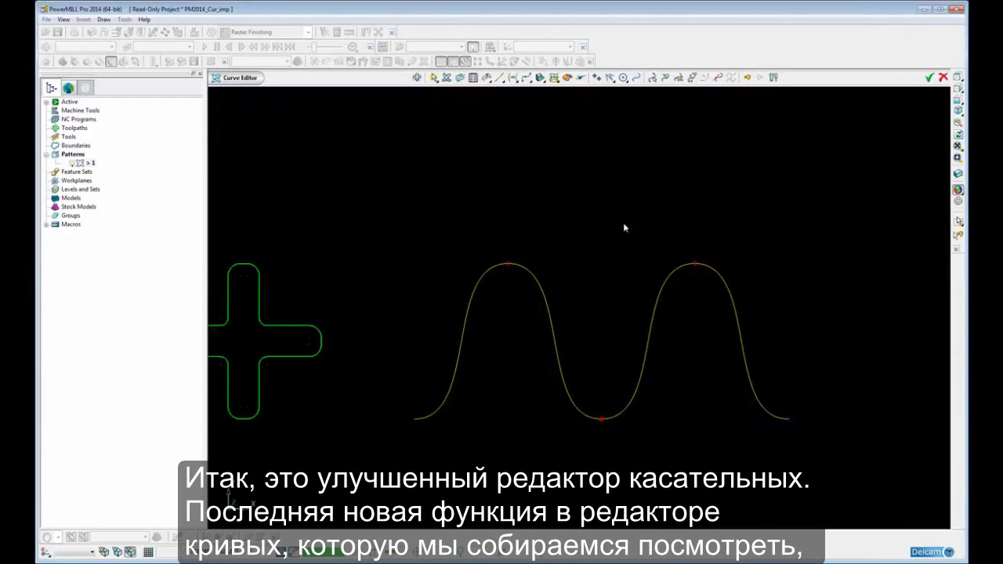
shift+middle_drag(656, 244, 523, 228)
shift+middle_drag(622, 252, 459, 246)
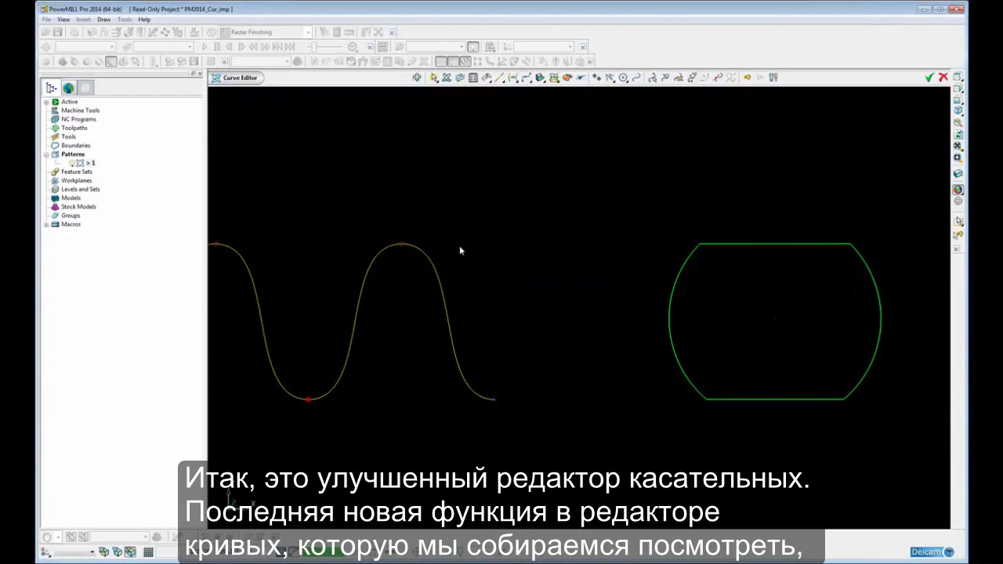
shift+middle_drag(720, 259, 573, 266)
scroll(602, 267, up, 3)
scroll(607, 265, up, 1)
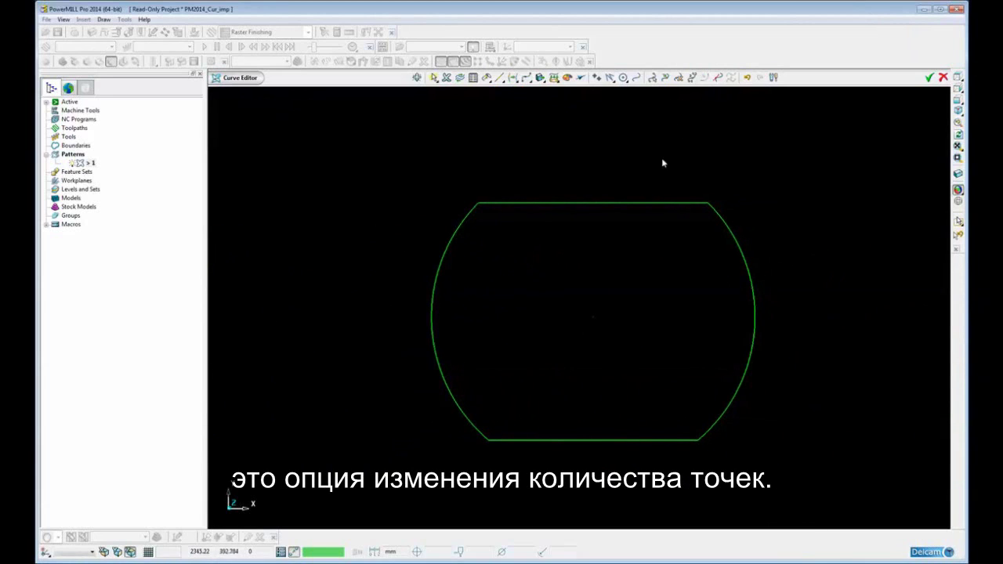
click(657, 203)
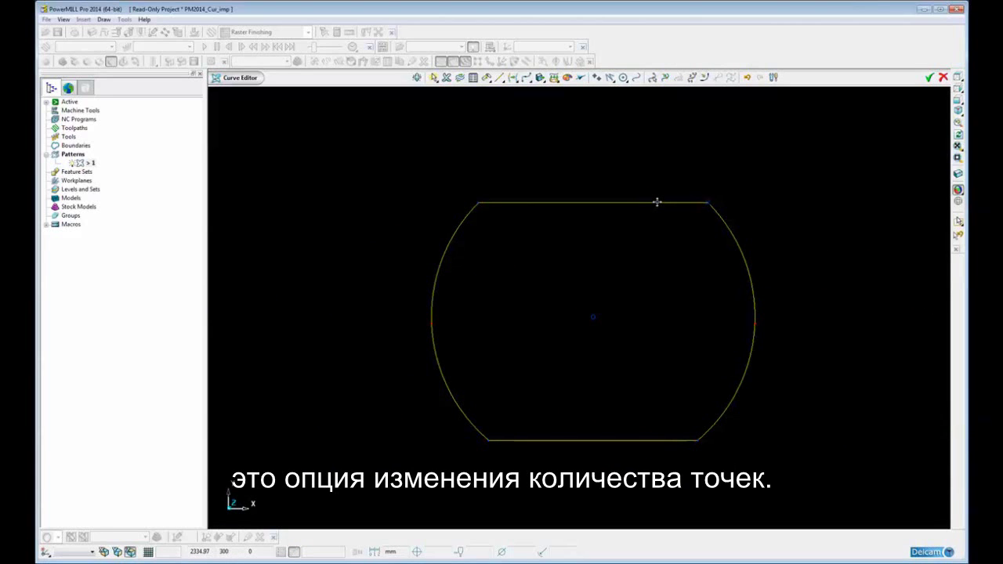
right_click(657, 203)
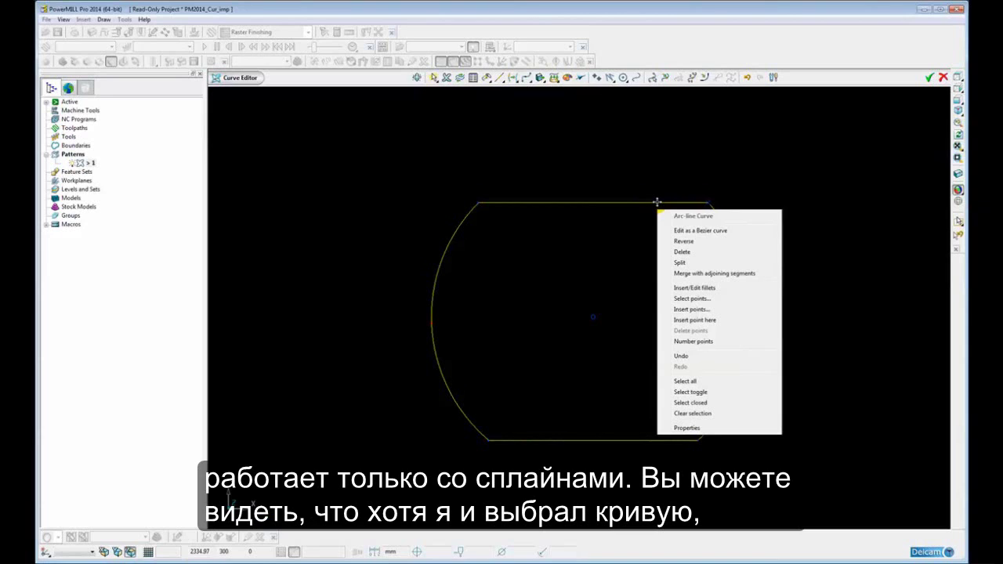
click(716, 135)
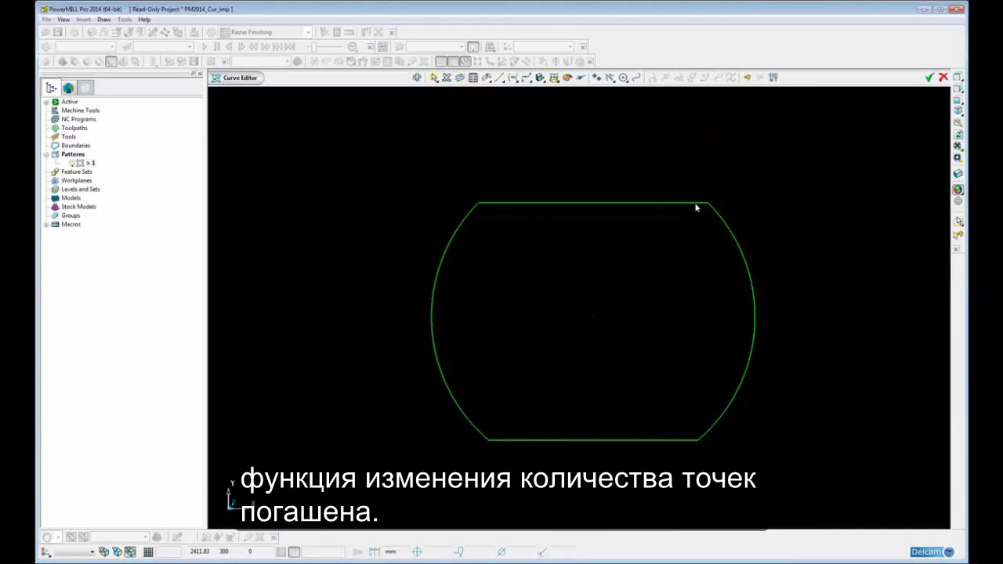
click(693, 202)
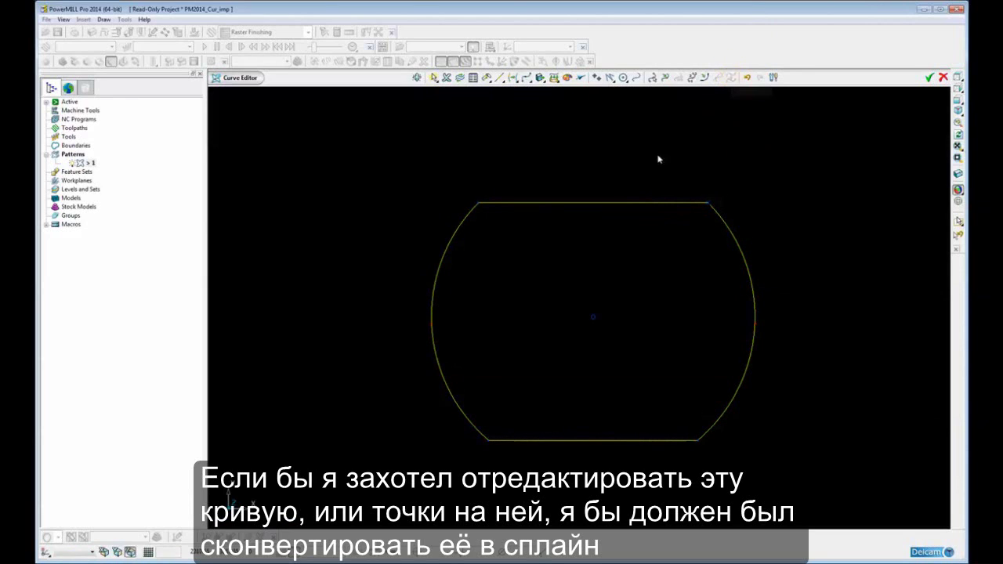
click(620, 177)
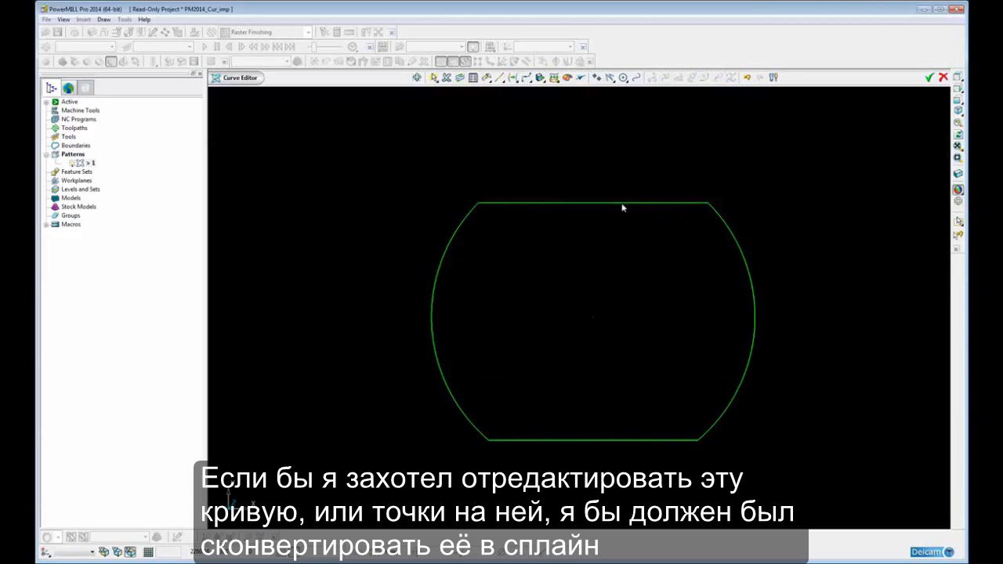
Select the closed arc-line curve and edit it as a Bezier curve
click(621, 203)
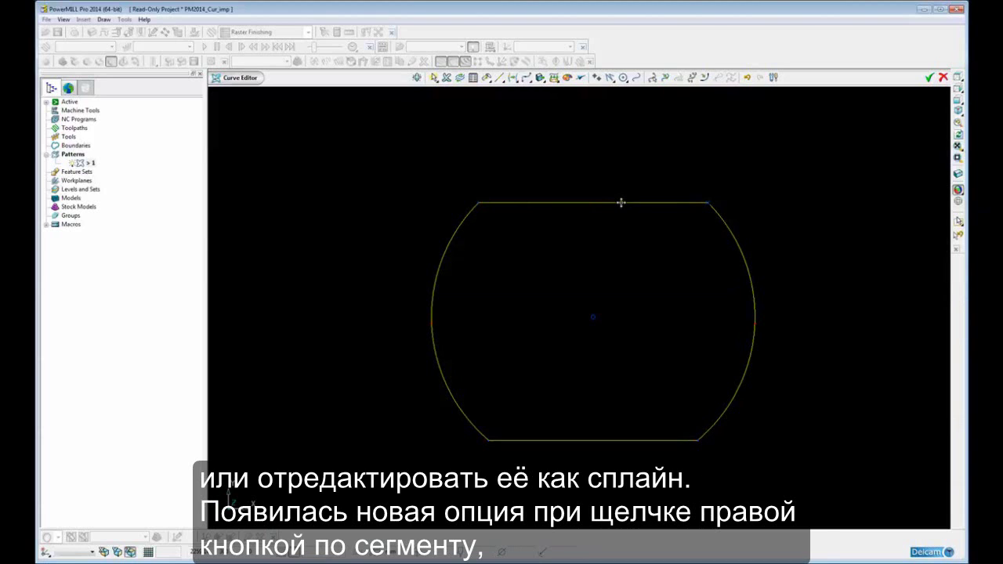
right_click(620, 203)
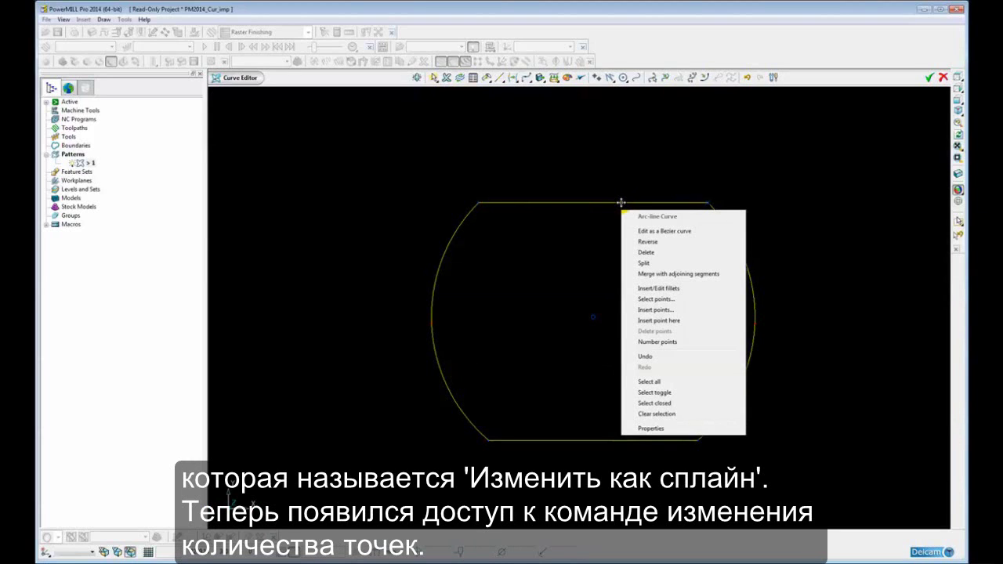
click(670, 232)
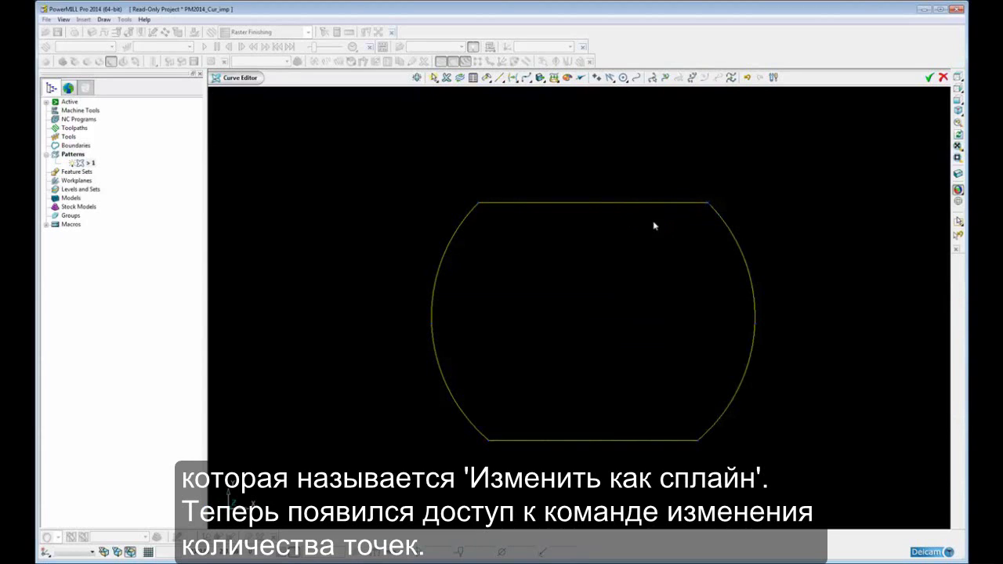
Start repointing the closed curve, ignoring its discontinuities, and set the number of points in range to 20
click(728, 77)
shift+middle_drag(642, 280, 752, 283)
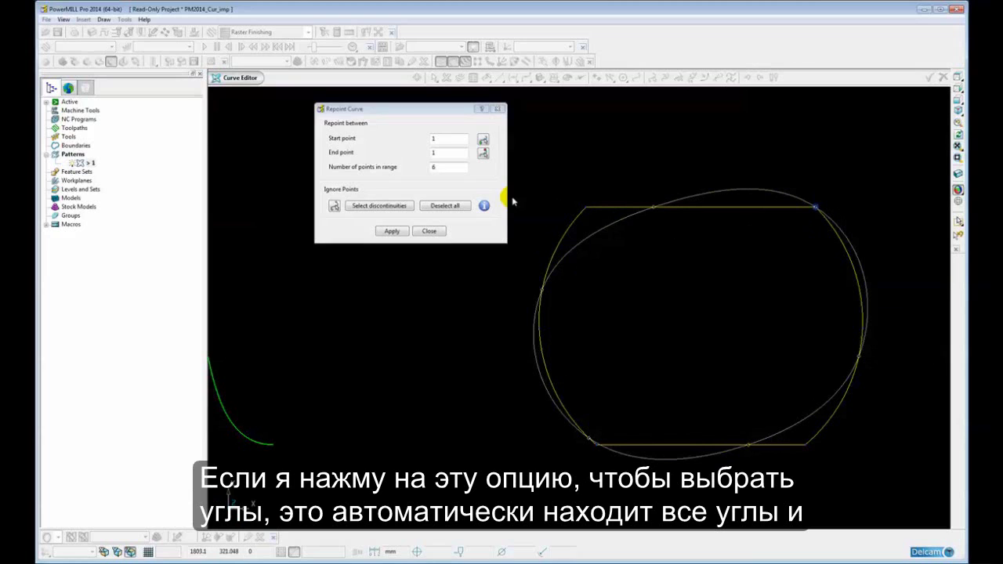
click(363, 206)
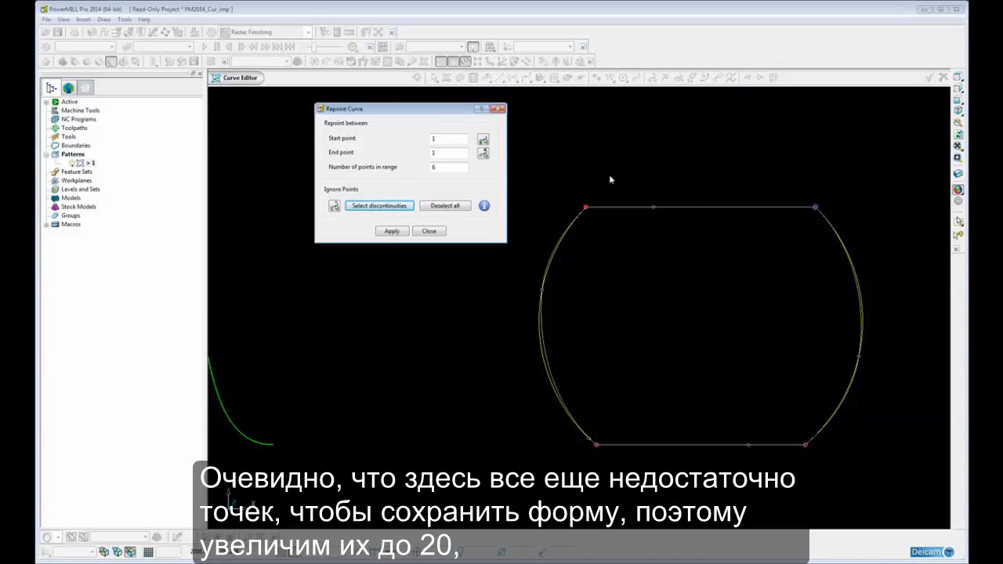
double_click(445, 168)
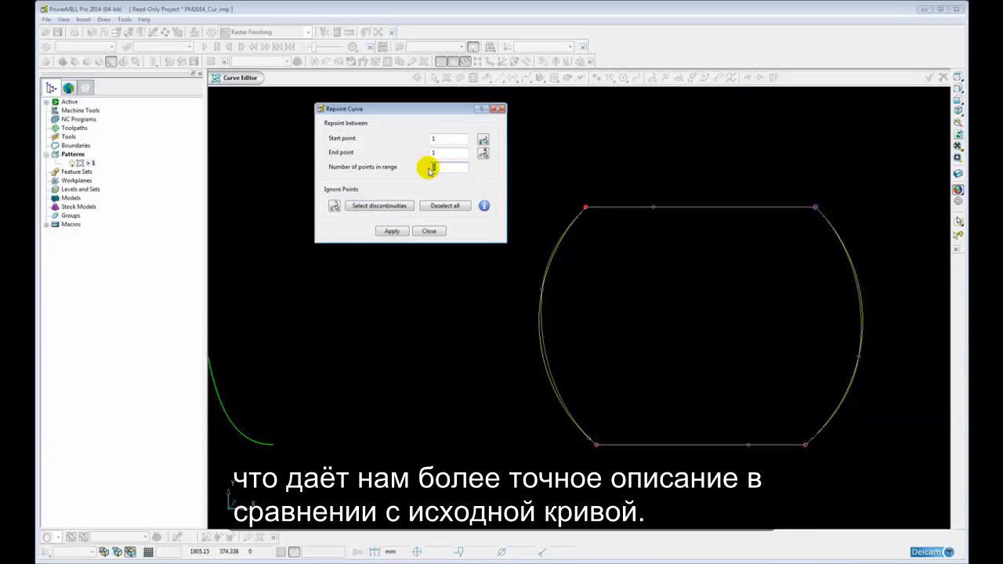
text(20)
key(Tab)
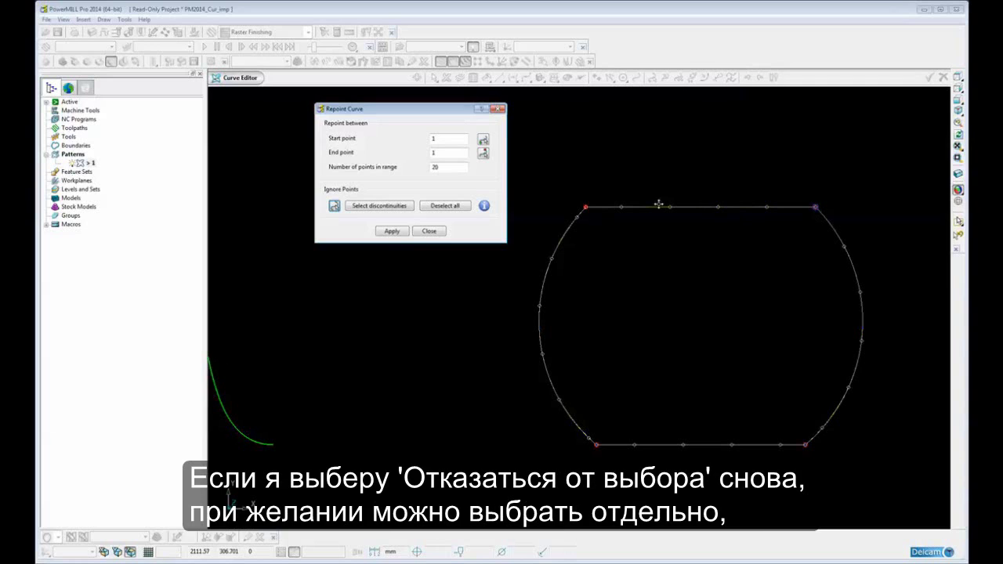
Clear the ignored points, ignore only the curve's two upper corners, points 1 and 6, and set the number of points in range to 6
click(441, 206)
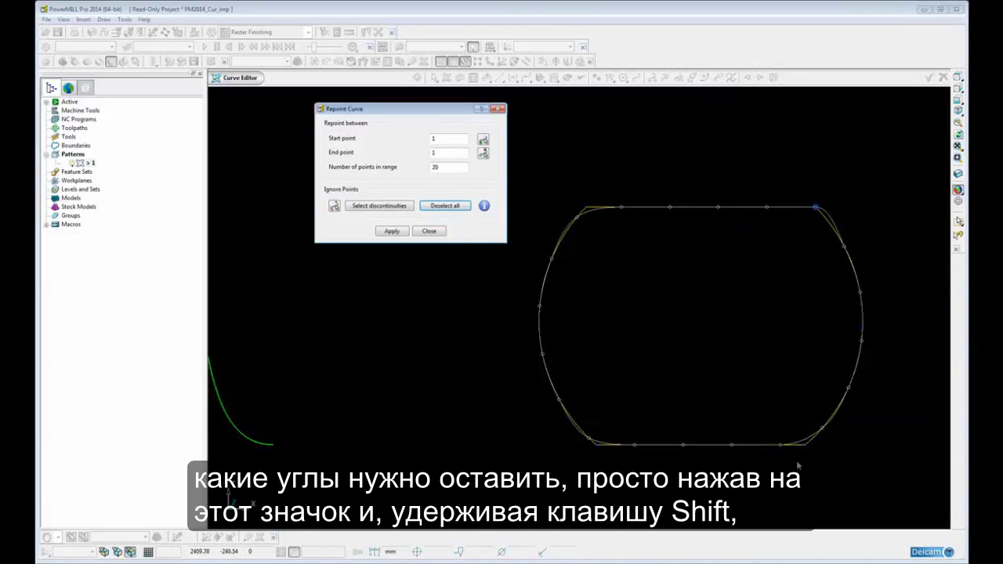
click(334, 208)
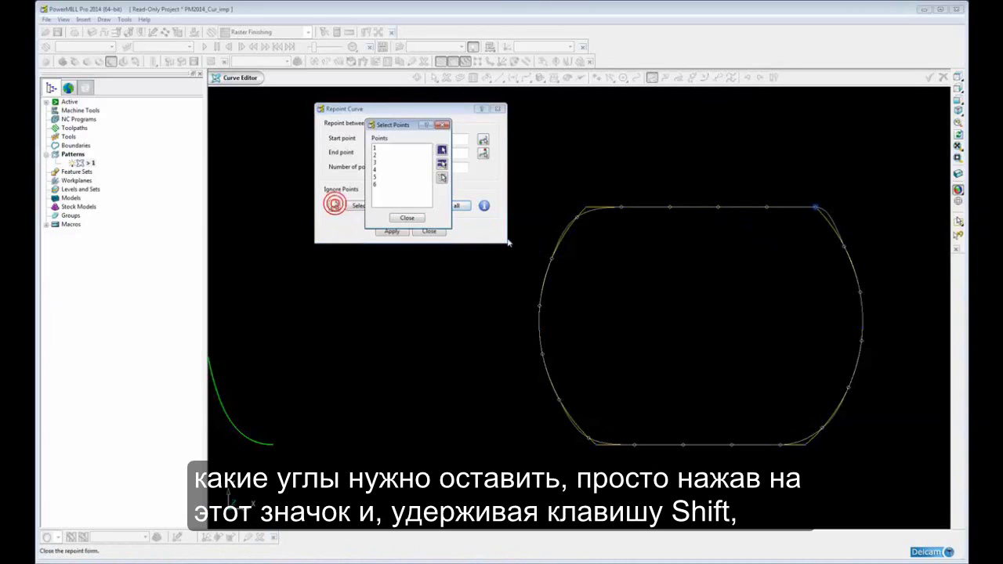
shift+click(586, 207)
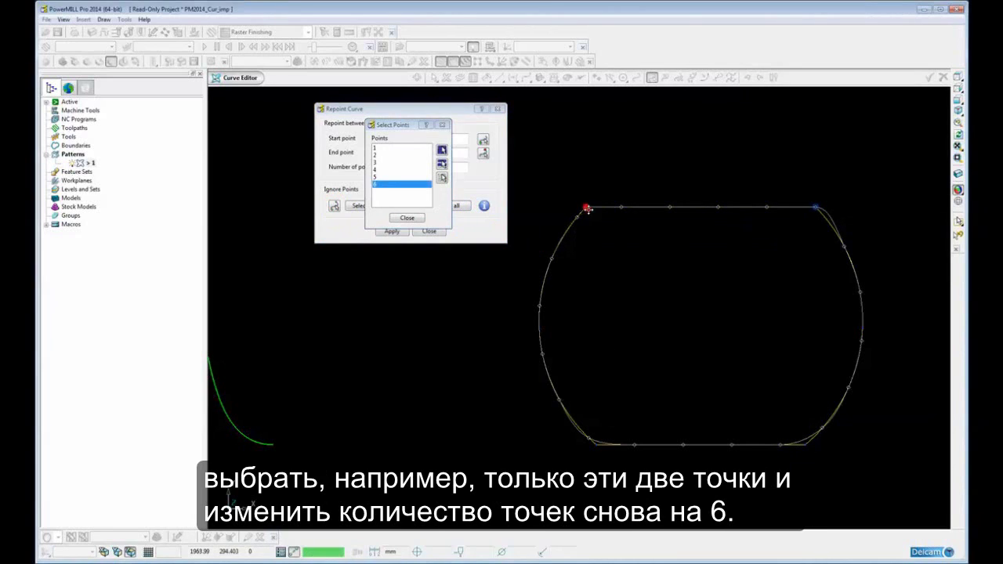
shift+click(816, 208)
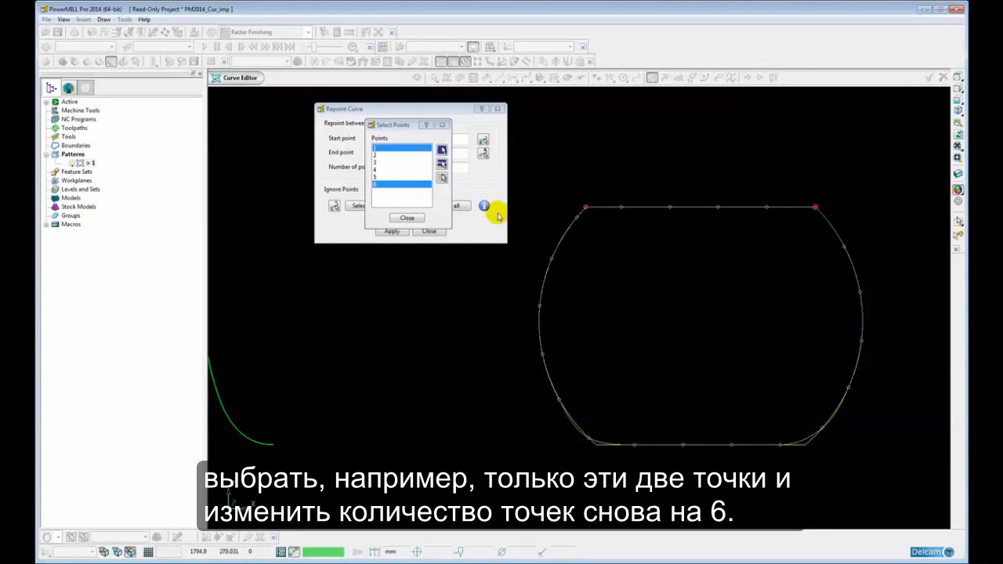
click(407, 220)
drag(444, 166, 420, 168)
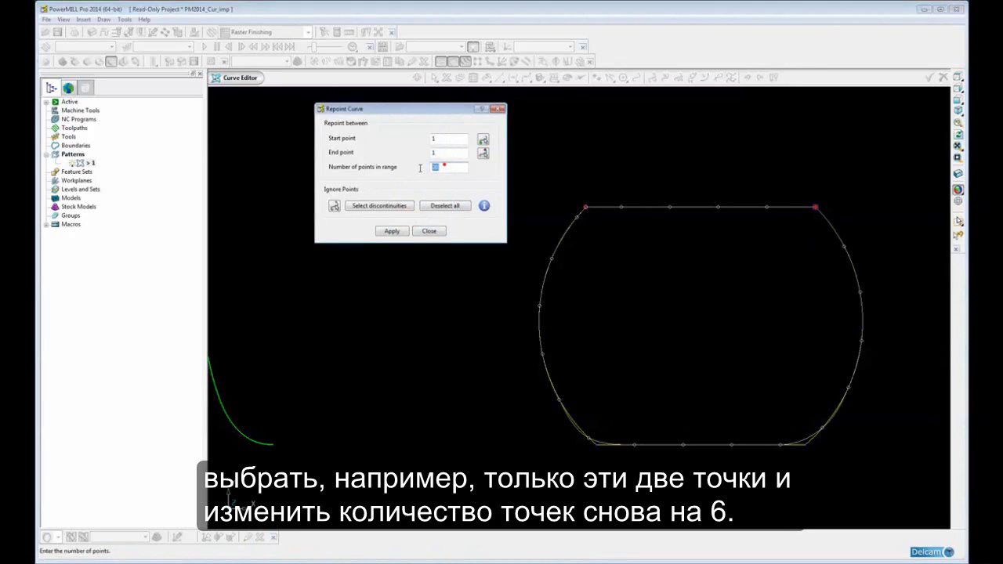
text(6)
key(Return)
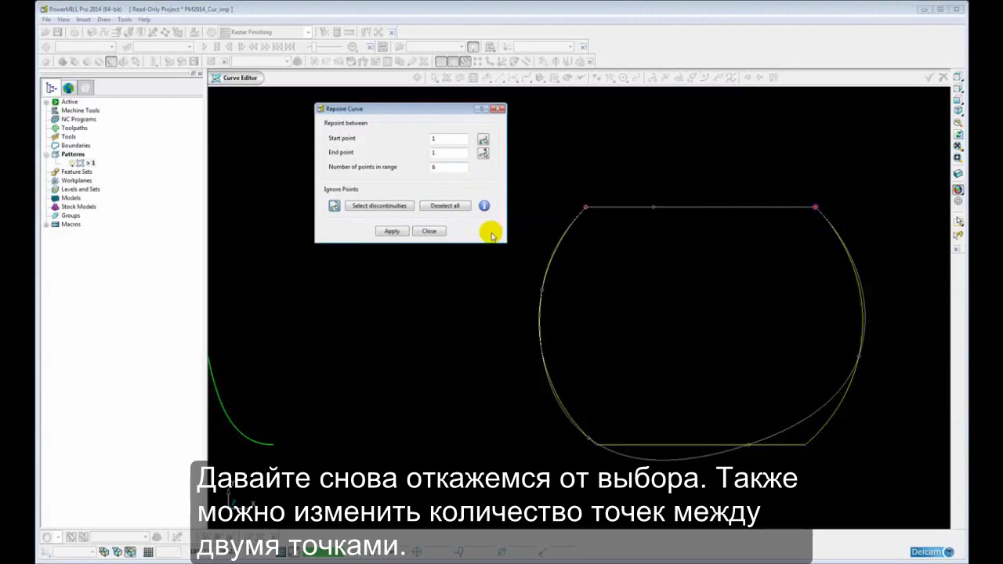
Clear the ignored points and limit the repointing to the left arc, from start point 4 to end point 6
click(436, 231)
click(444, 206)
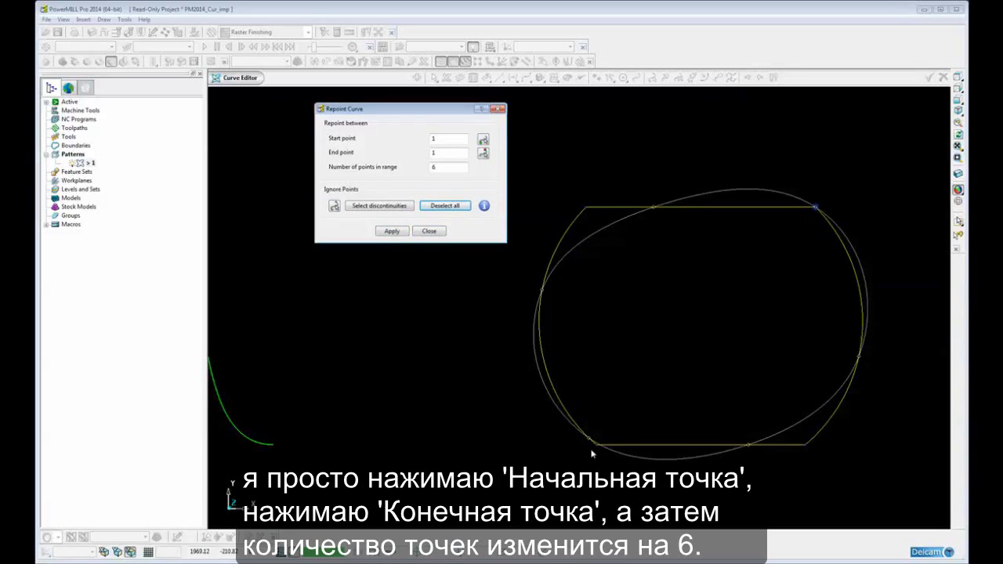
click(483, 140)
click(483, 152)
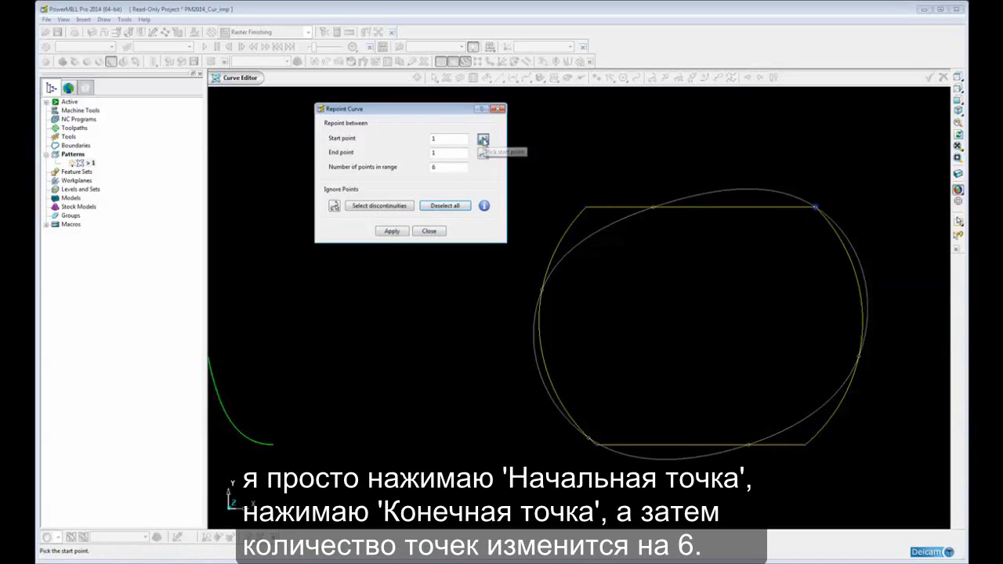
click(597, 444)
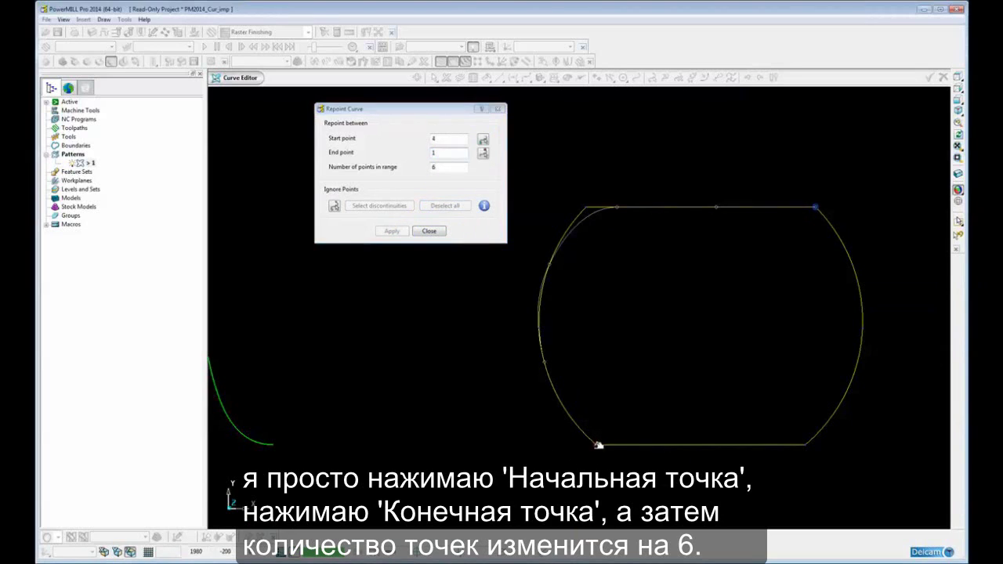
click(483, 153)
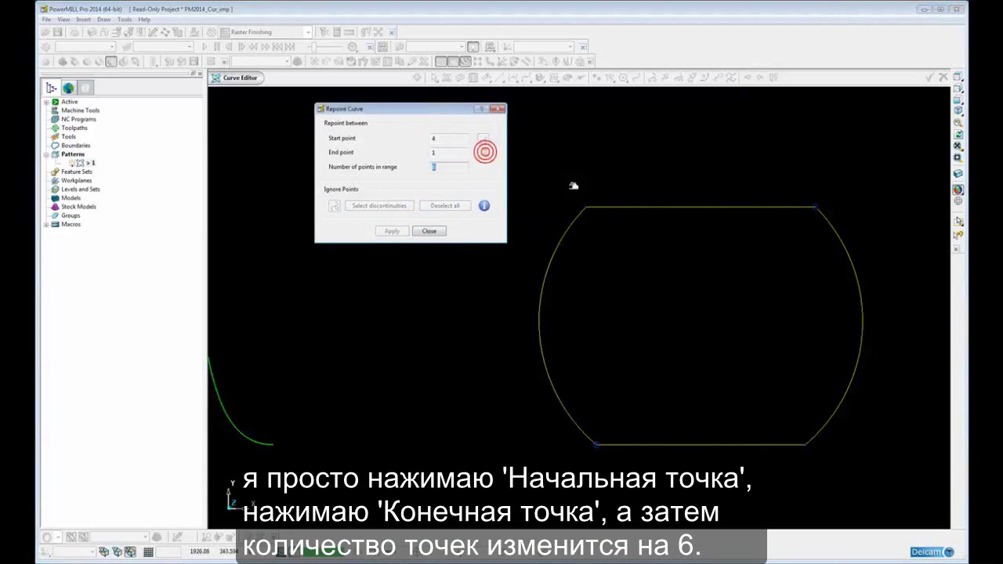
click(589, 206)
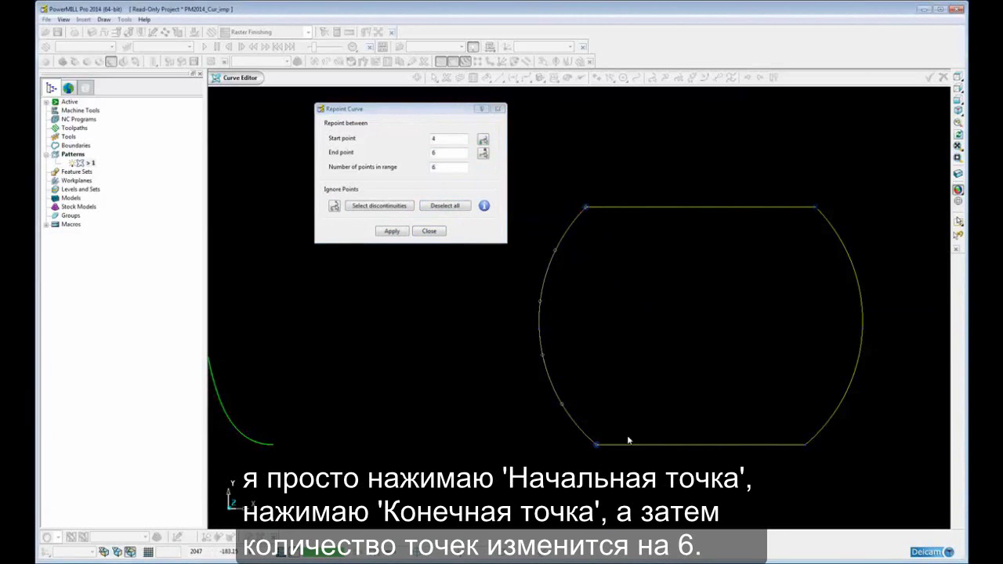
Set the number of points in range to 12, apply the repointing, and finish curve editing with the changes accepted
double_click(448, 167)
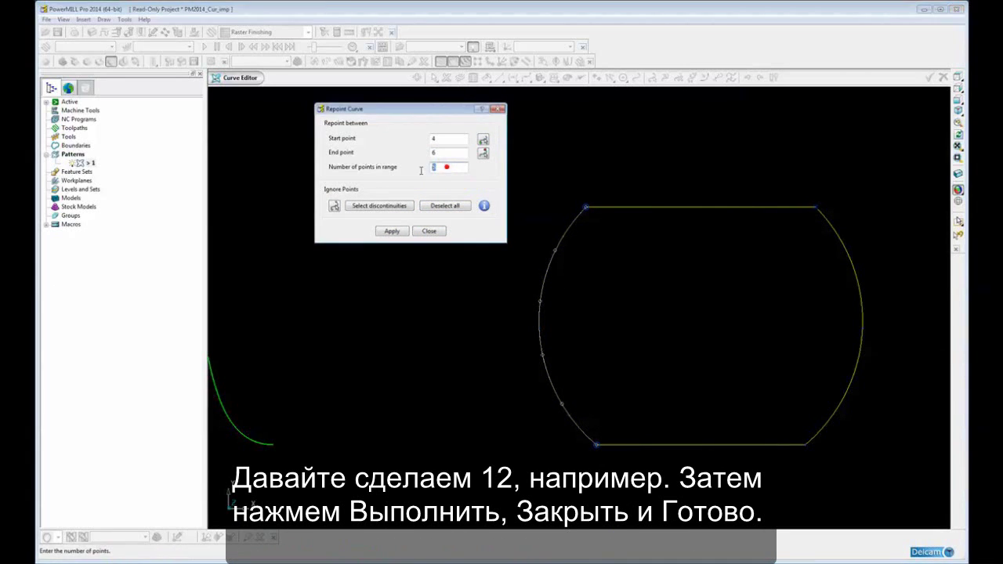
text(12)
key(Tab)
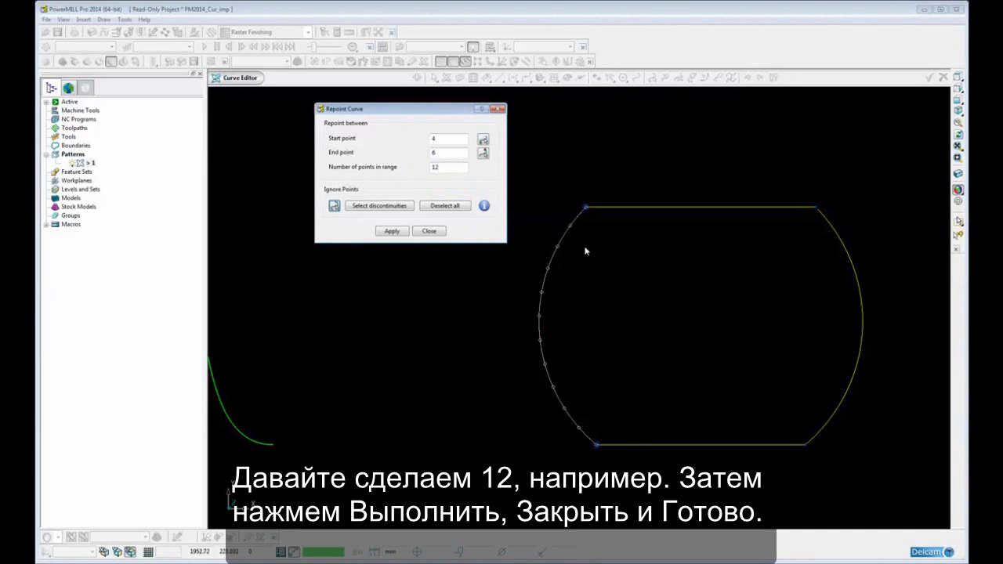
click(391, 231)
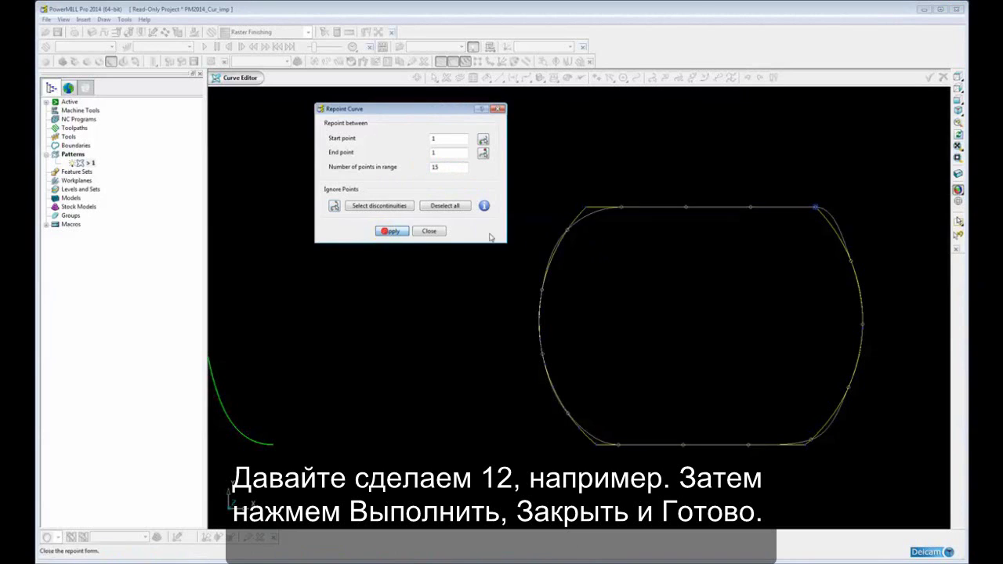
click(427, 231)
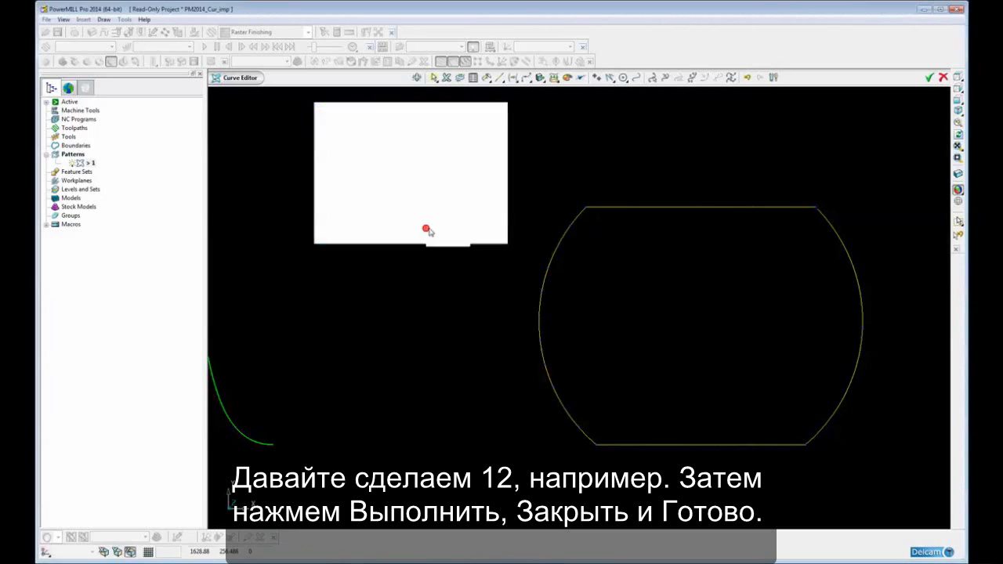
click(928, 76)
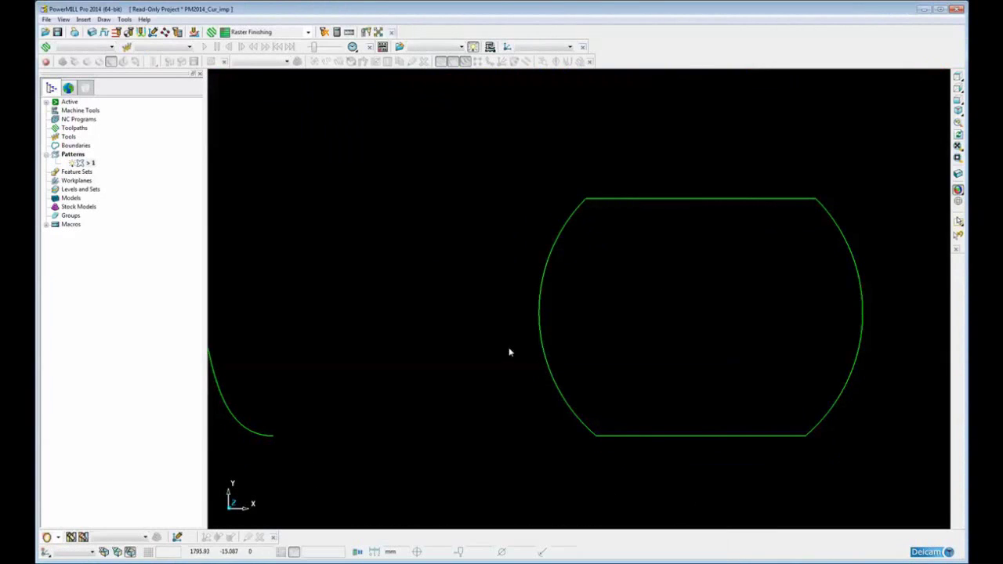